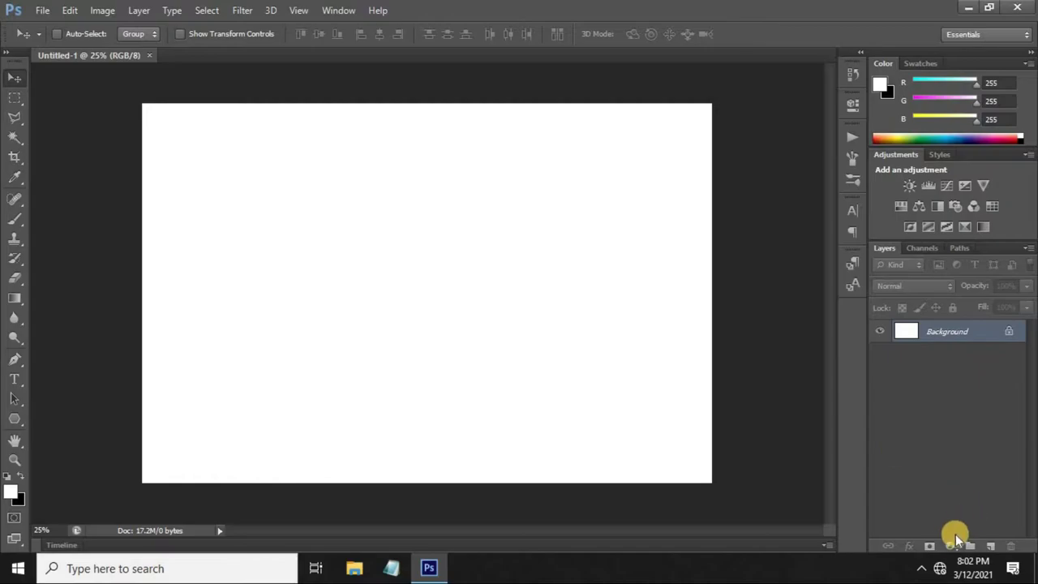
# Add a Solid Color fill layer in dark navy #1b242f over the blank canvas.
pyautogui.click(946, 543)
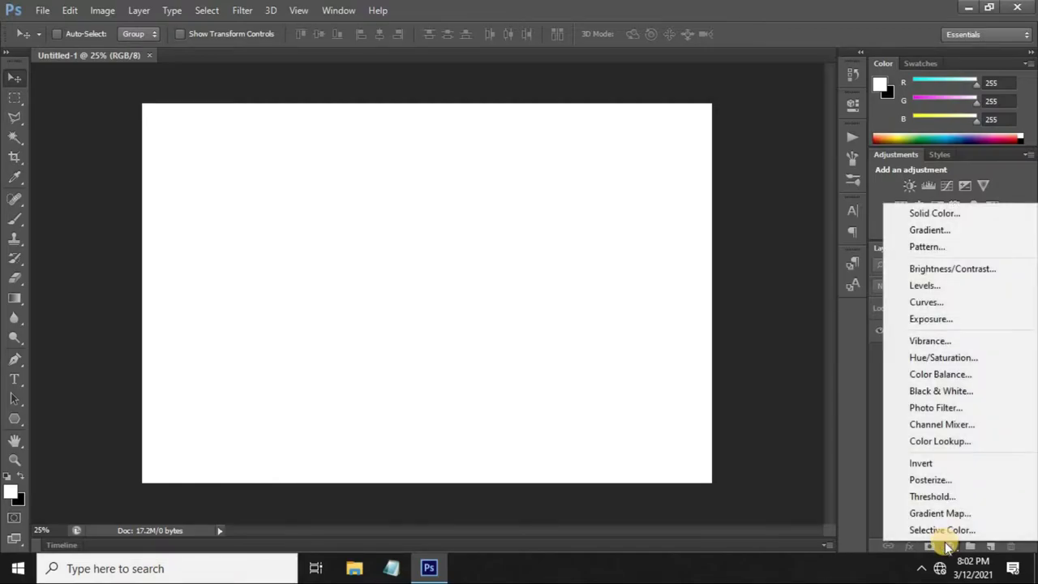
pyautogui.click(935, 216)
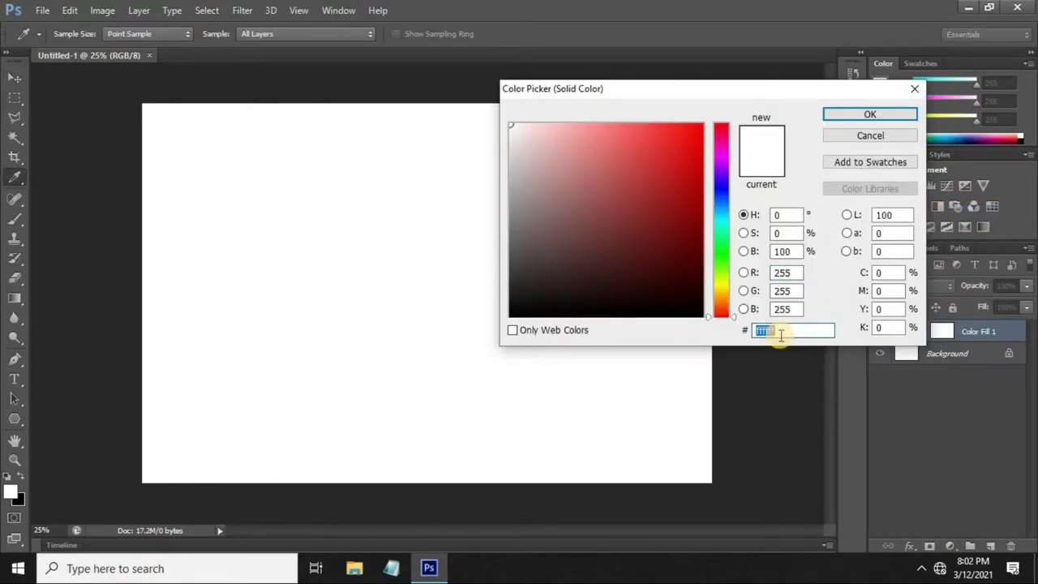
pyautogui.write('1b242f')
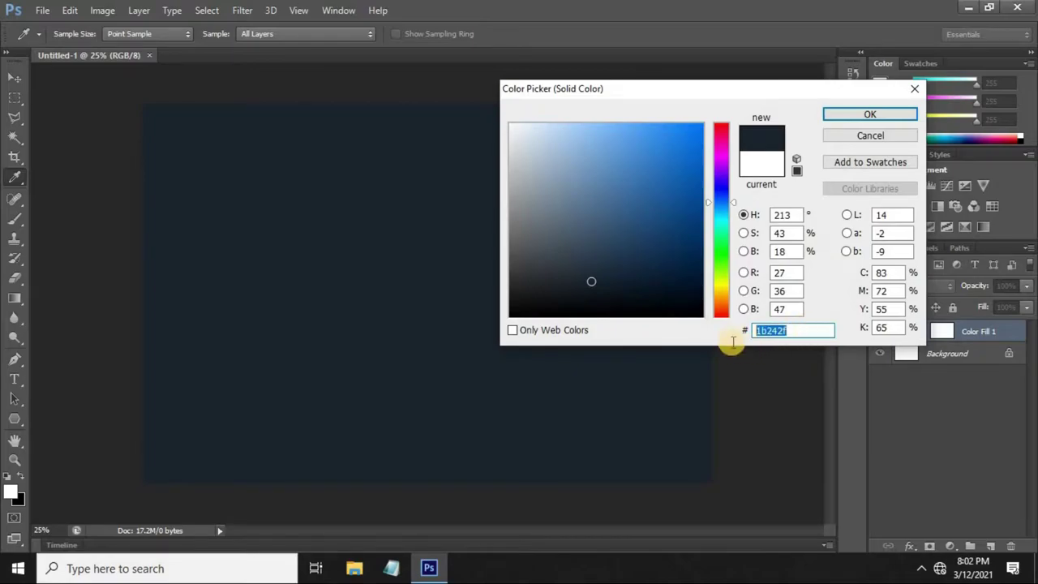
pyautogui.press('Return')
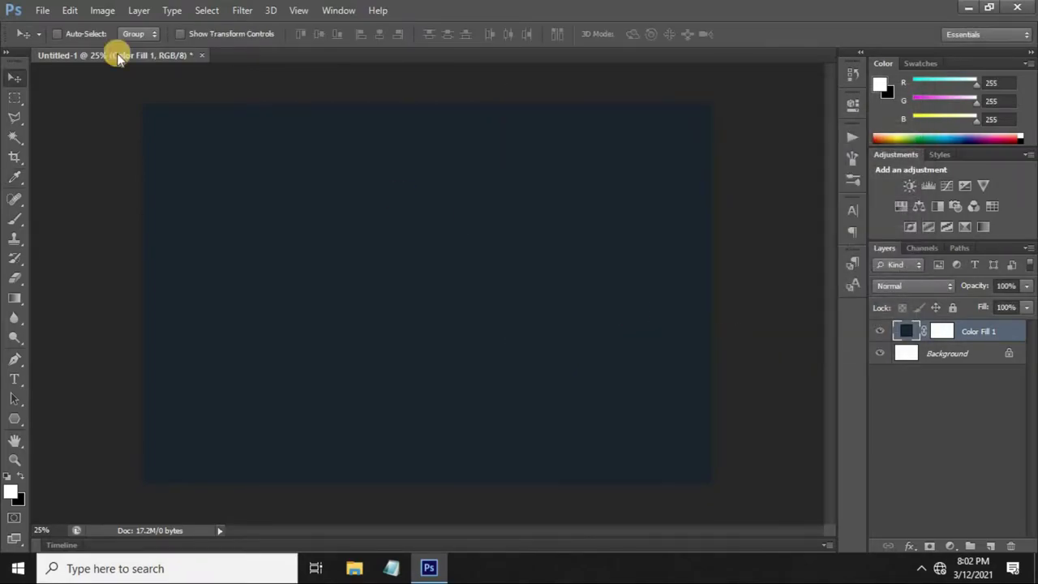
# Open the Bluestem-Prairie image and drag it into the Untitled-1 canvas as Layer 1.
pyautogui.click(42, 11)
pyautogui.click(51, 44)
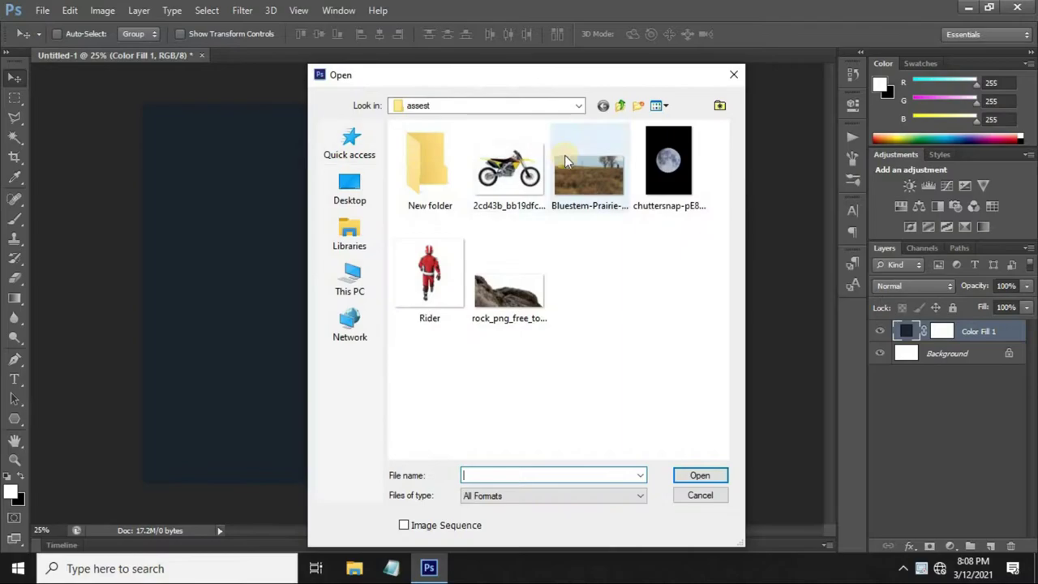
pyautogui.click(565, 155)
pyautogui.click(698, 477)
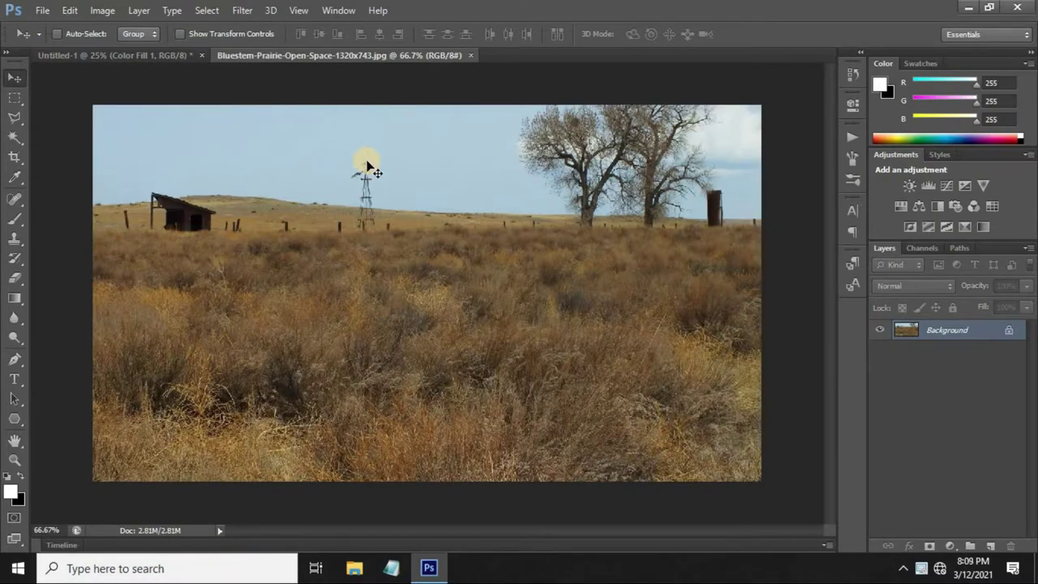
pyautogui.moveTo(366, 166)
pyautogui.mouseDown()
pyautogui.moveTo(232, 143)
pyautogui.moveTo(154, 58)
pyautogui.moveTo(374, 265)
pyautogui.moveTo(440, 319)
pyautogui.moveTo(465, 320)
pyautogui.moveTo(438, 306)
pyautogui.moveTo(443, 313)
pyautogui.mouseUp()
# Scale the prairie layer to about 228% and position it low over the navy fill.
pyautogui.hotkey('ctrl', 't')
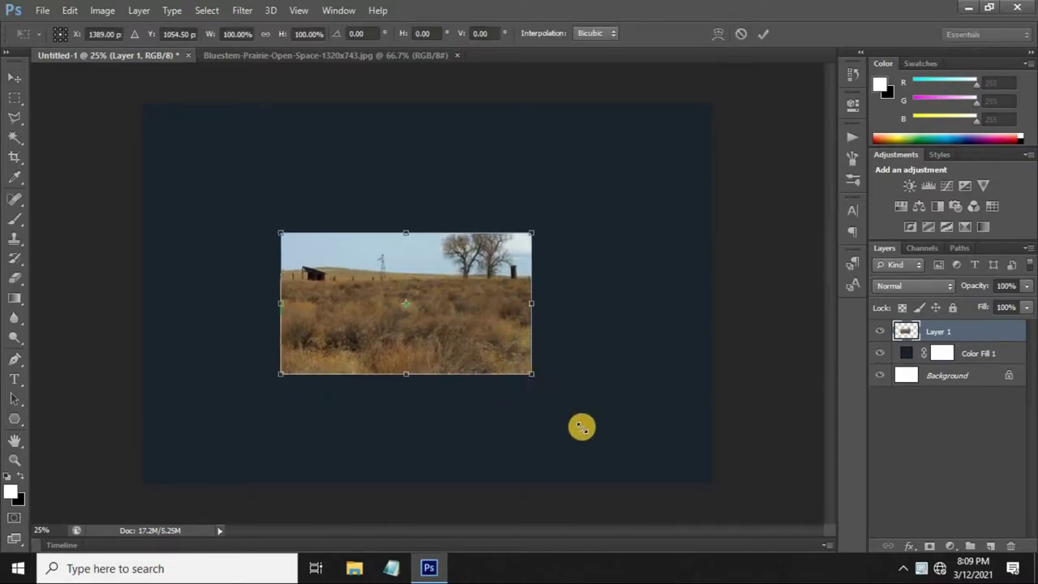
pyautogui.moveTo(531, 373); pyautogui.dragTo(679, 486)
pyautogui.moveTo(597, 429); pyautogui.dragTo(589, 432)
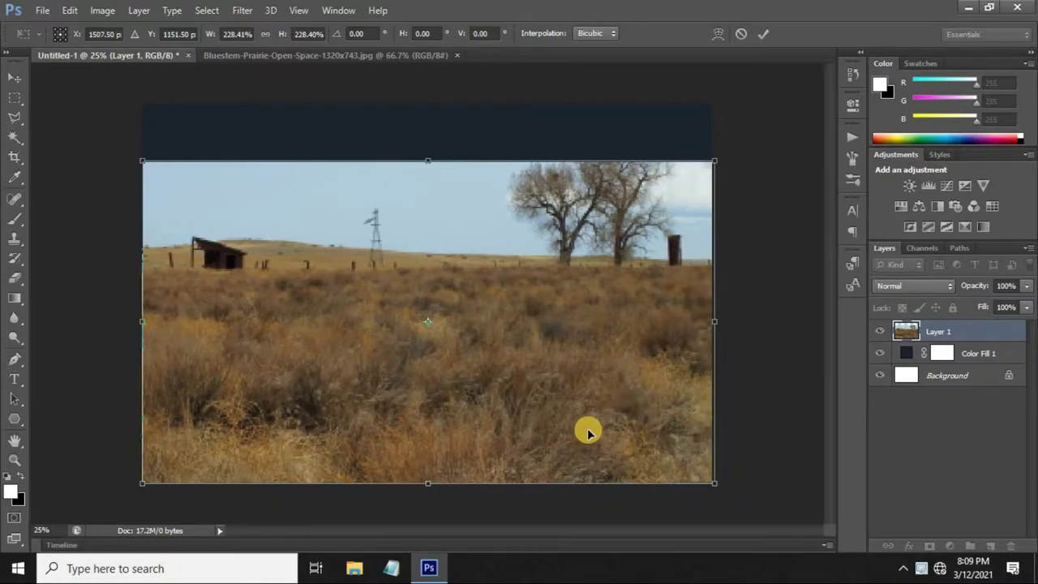
pyautogui.press('Return')
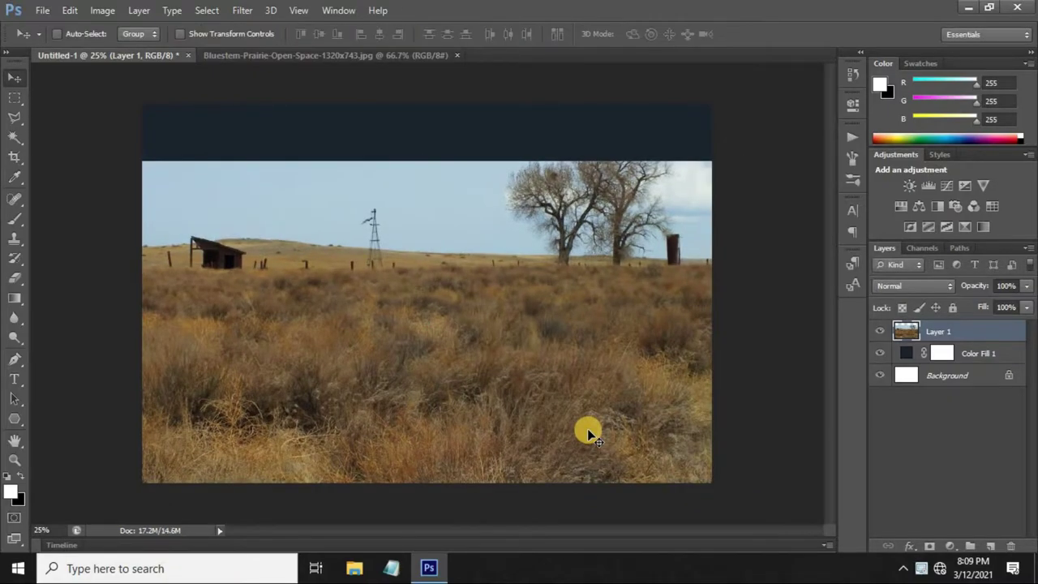
pyautogui.hotkey('shift', 'Up')
pyautogui.hotkey('shift', 'Up')
# Add a layer mask to Layer 1 and draw gradients fading the sky into the navy.
pyautogui.click(930, 545)
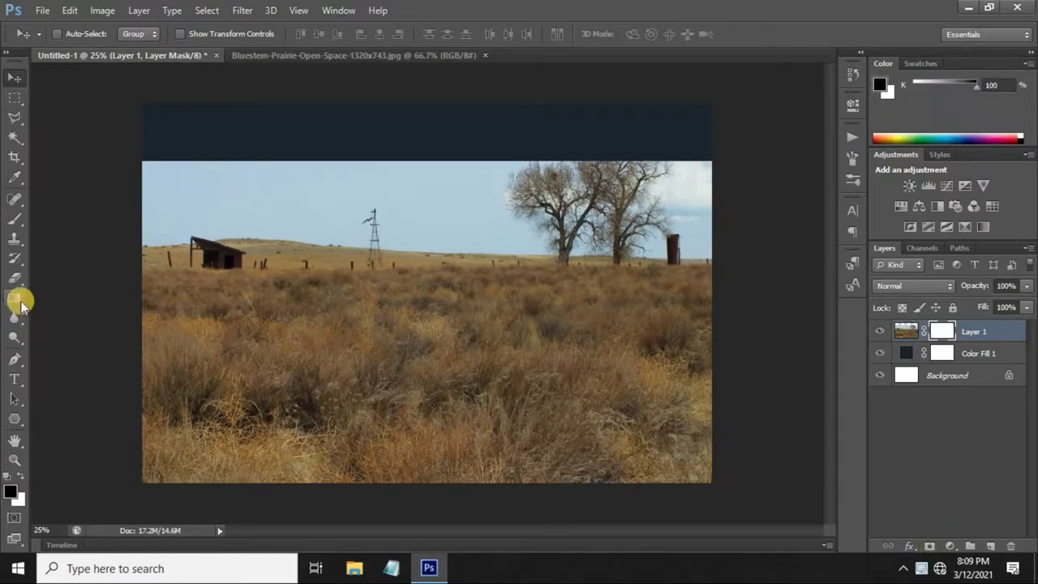
pyautogui.click(16, 297)
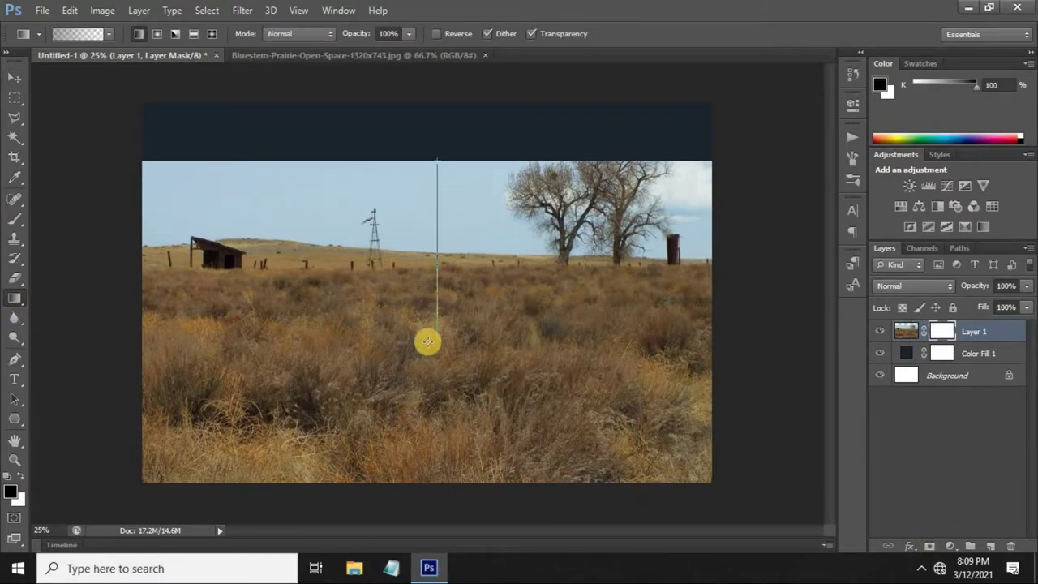
pyautogui.moveTo(436, 160); pyautogui.dragTo(428, 342)
pyautogui.moveTo(435, 162); pyautogui.dragTo(438, 375)
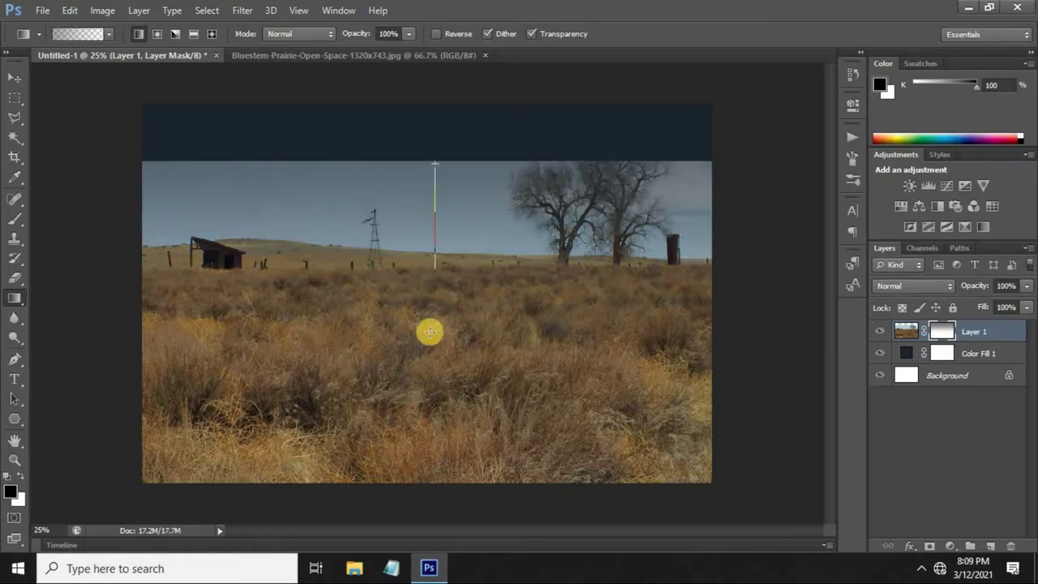
pyautogui.moveTo(426, 142); pyautogui.dragTo(441, 385)
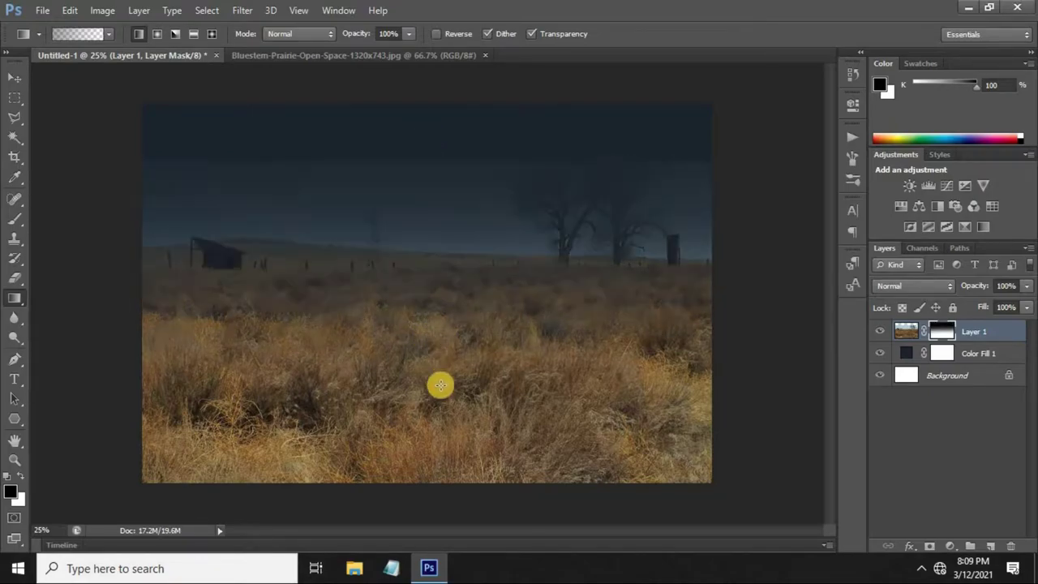
pyautogui.moveTo(436, 148); pyautogui.dragTo(440, 319)
pyautogui.moveTo(438, 149); pyautogui.dragTo(449, 335)
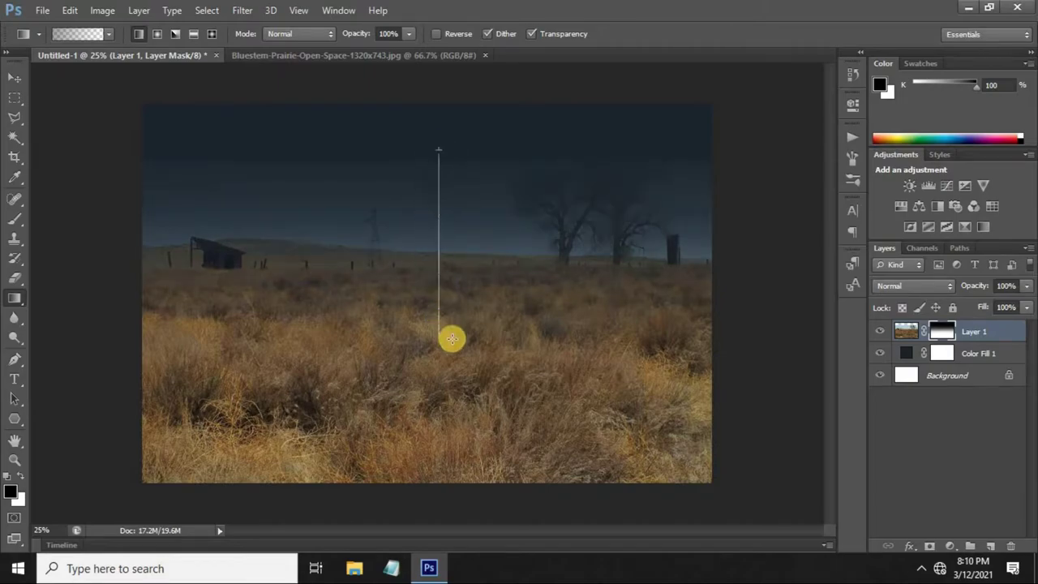
pyautogui.moveTo(429, 158); pyautogui.dragTo(440, 333)
# Extend the gradient fade down over the distant field and upper grass.
pyautogui.moveTo(443, 158); pyautogui.dragTo(455, 354)
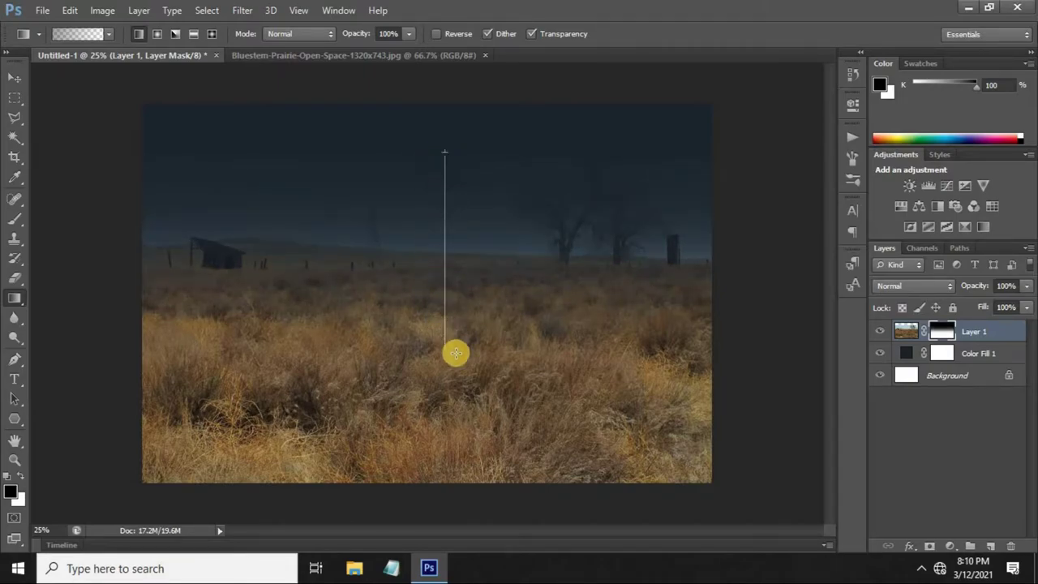
pyautogui.moveTo(440, 156); pyautogui.dragTo(440, 360)
pyautogui.moveTo(440, 177); pyautogui.dragTo(446, 348)
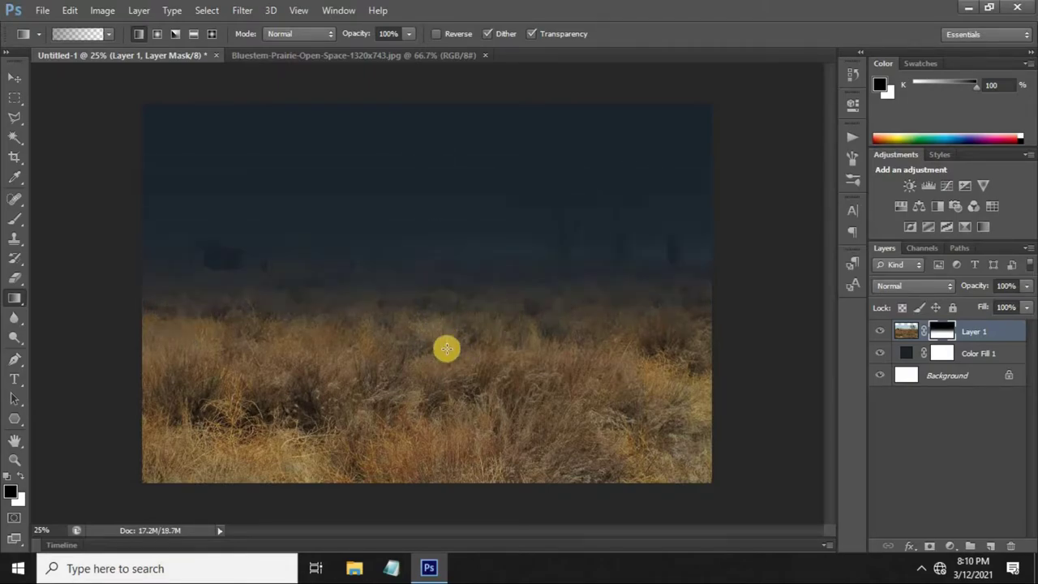
pyautogui.moveTo(430, 175); pyautogui.dragTo(404, 359)
pyautogui.moveTo(441, 227)
pyautogui.mouseDown()
pyautogui.moveTo(452, 394)
pyautogui.moveTo(442, 408)
pyautogui.mouseUp()
pyautogui.moveTo(430, 244); pyautogui.dragTo(440, 430)
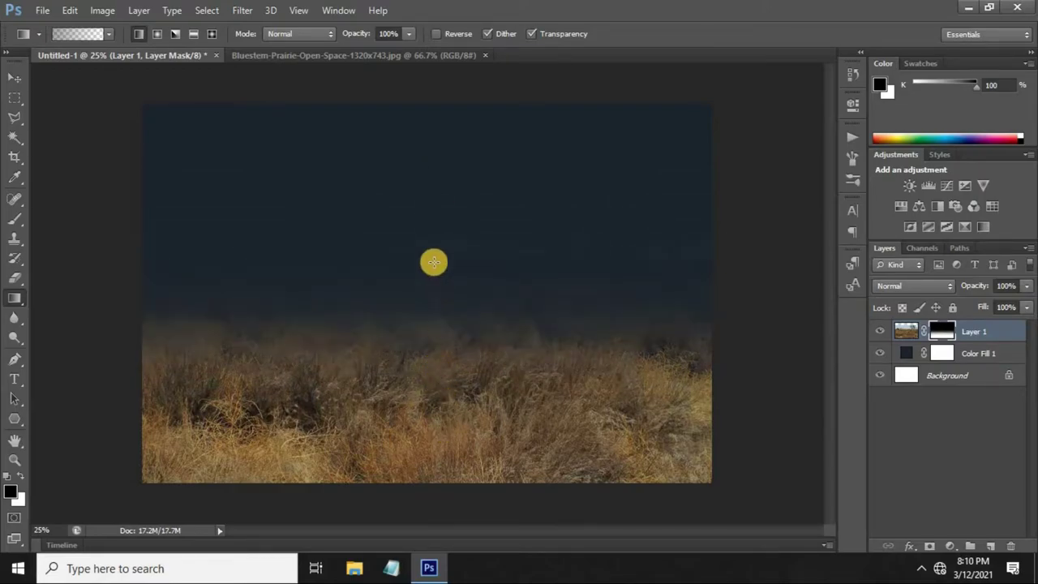
pyautogui.moveTo(431, 245); pyautogui.dragTo(426, 412)
pyautogui.moveTo(427, 278); pyautogui.dragTo(438, 415)
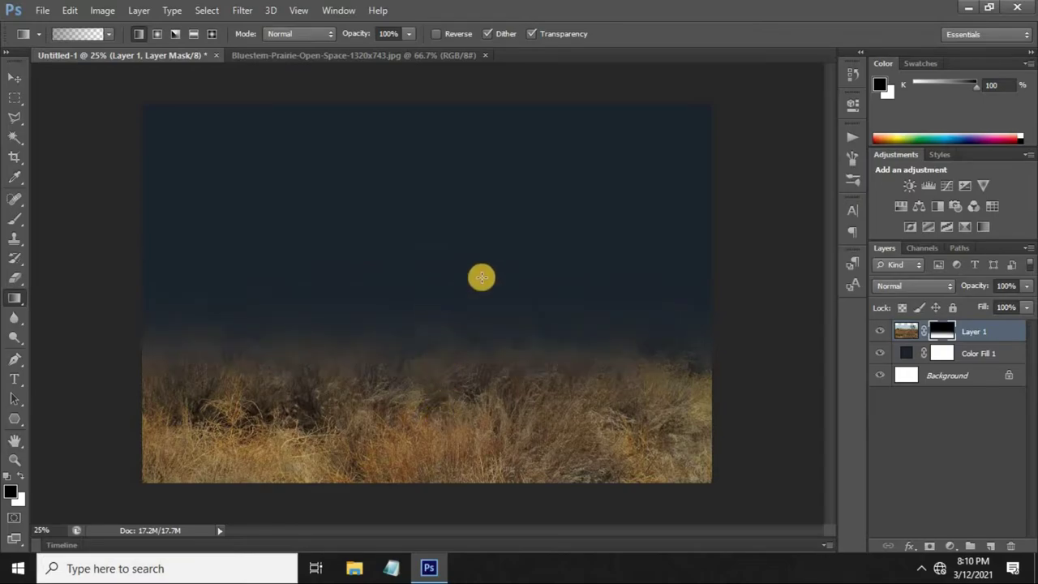
# Apply Layer 1's gradient mask permanently.
pyautogui.rightClick(936, 333)
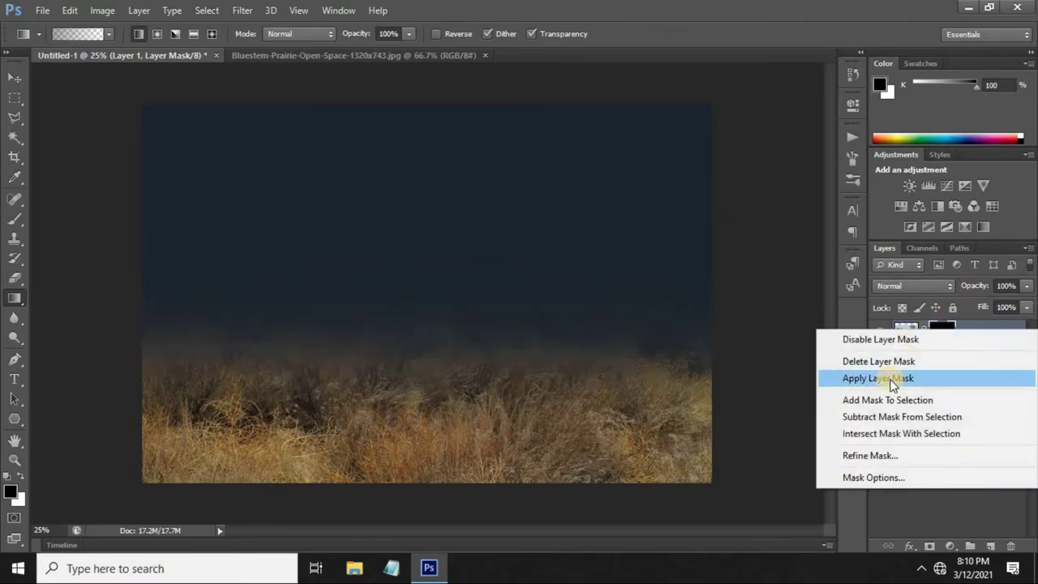
pyautogui.click(872, 373)
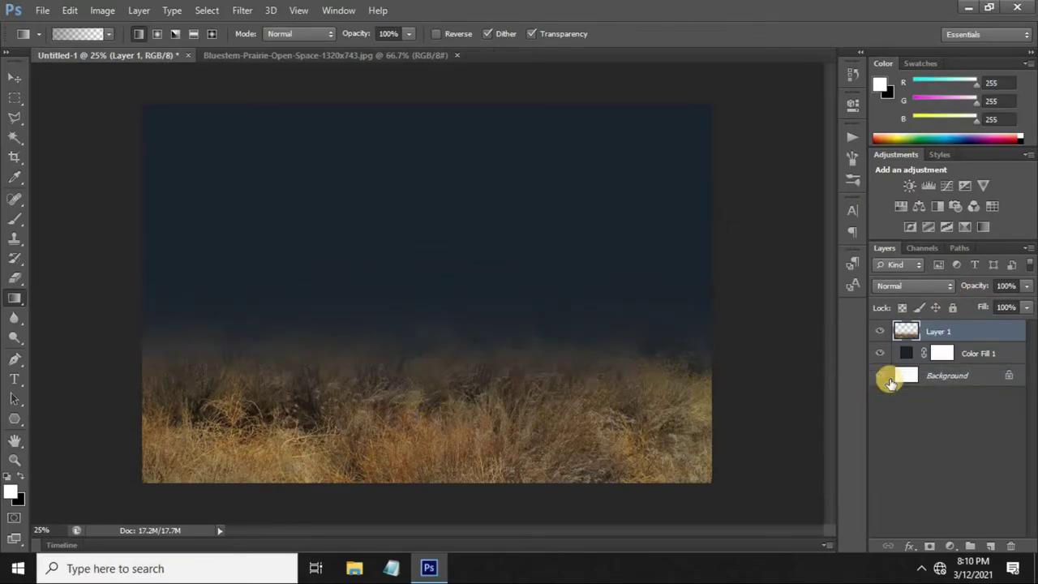
pyautogui.click(14, 77)
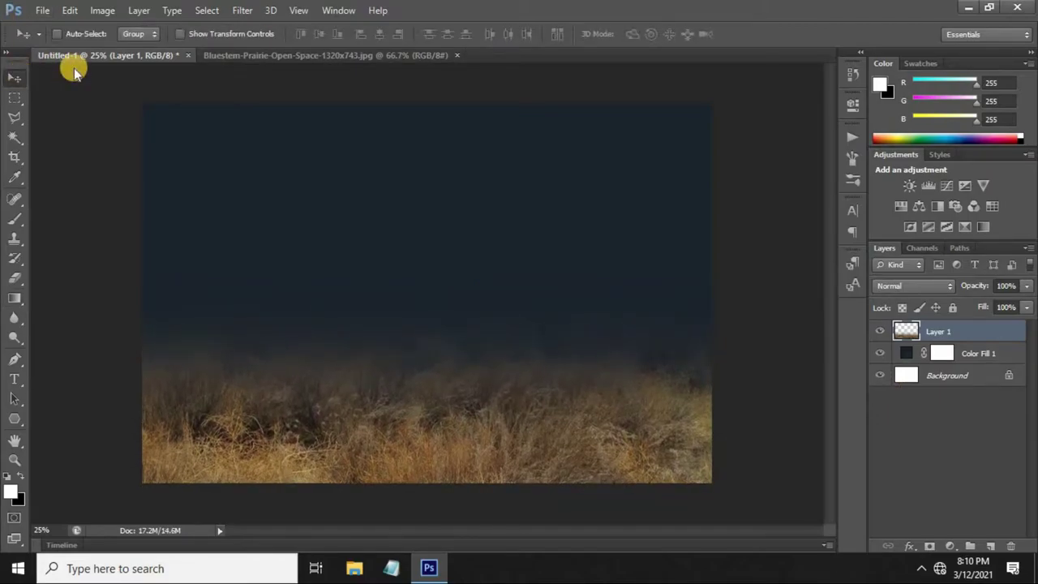
# Darken the grass layer with Brightness/Contrast set to brightness -108.
pyautogui.click(103, 10)
pyautogui.moveTo(122, 50)
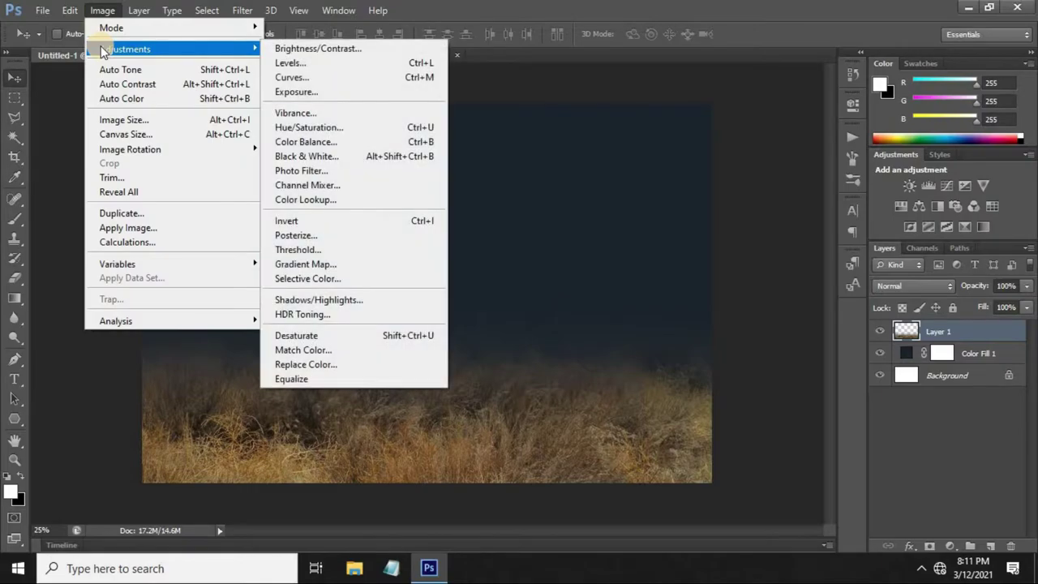
pyautogui.click(283, 51)
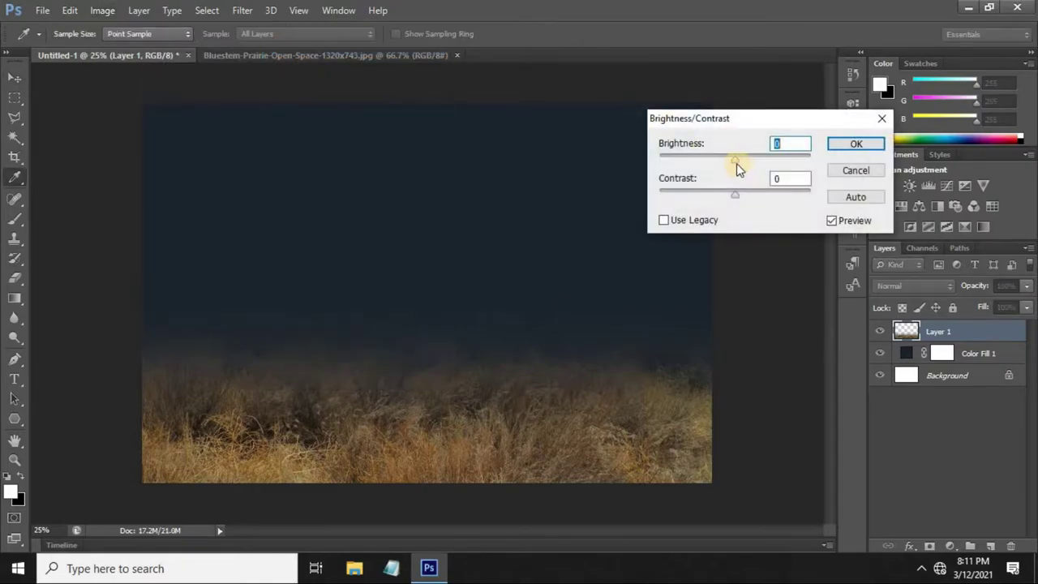
pyautogui.moveTo(735, 162)
pyautogui.mouseDown()
pyautogui.moveTo(687, 181)
pyautogui.moveTo(769, 204)
pyautogui.mouseUp()
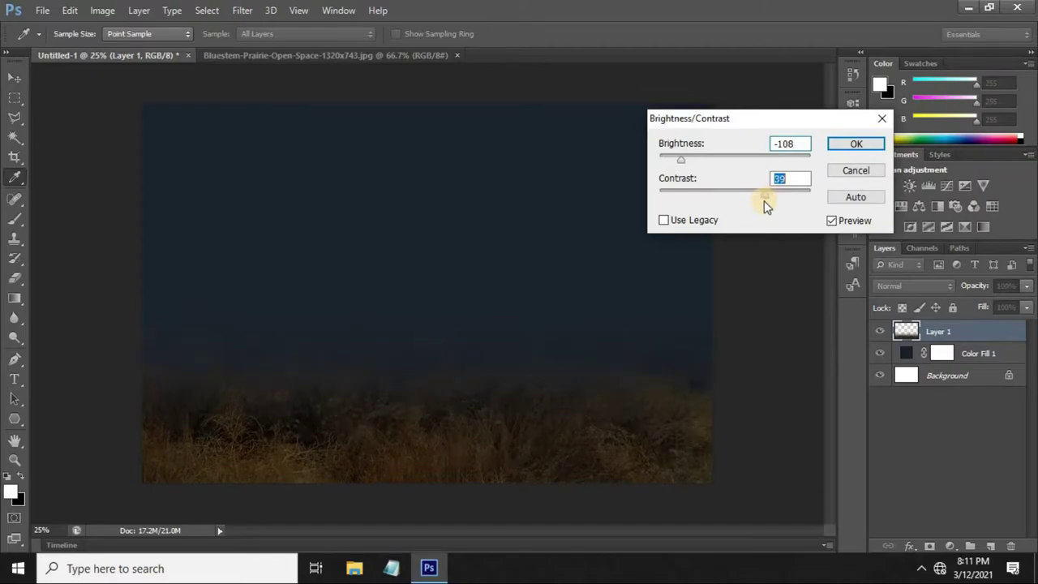
pyautogui.click(846, 150)
# Mute the grass with vibrance -40 and saturation -5, then duplicate it as Layer 1 copy.
pyautogui.click(103, 11)
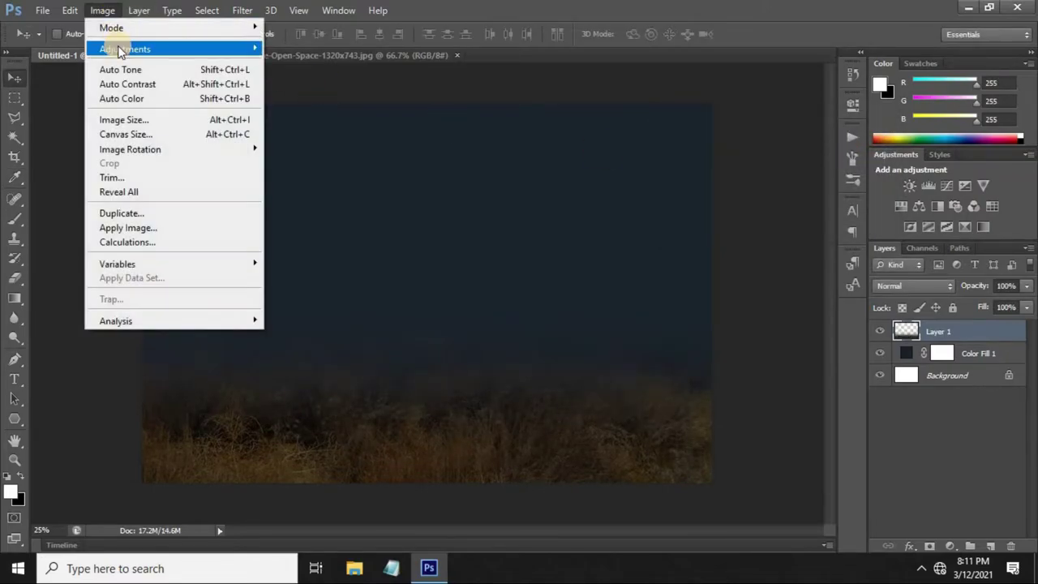
pyautogui.click(313, 112)
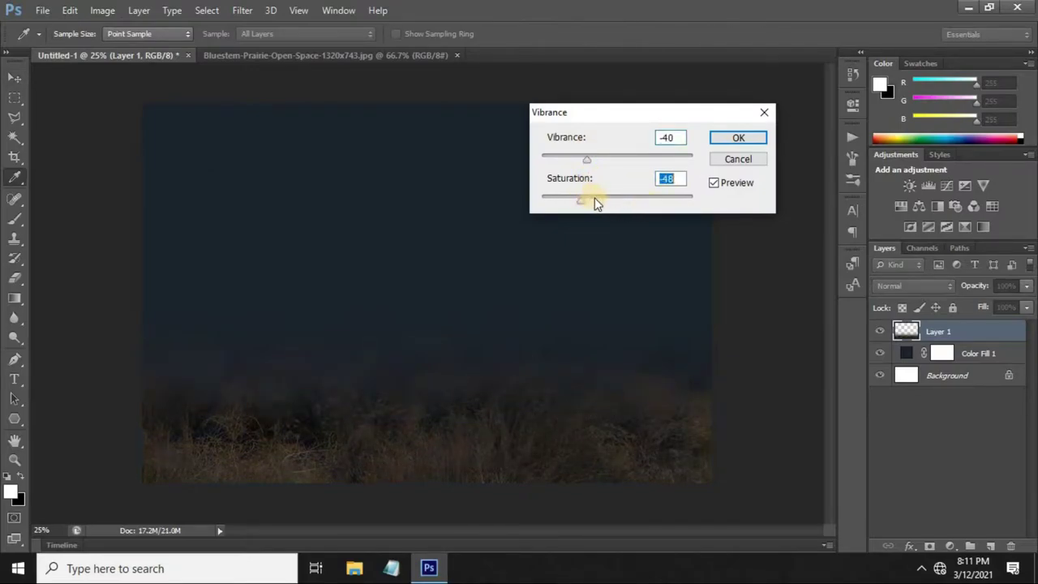
pyautogui.click(738, 139)
pyautogui.press('v')
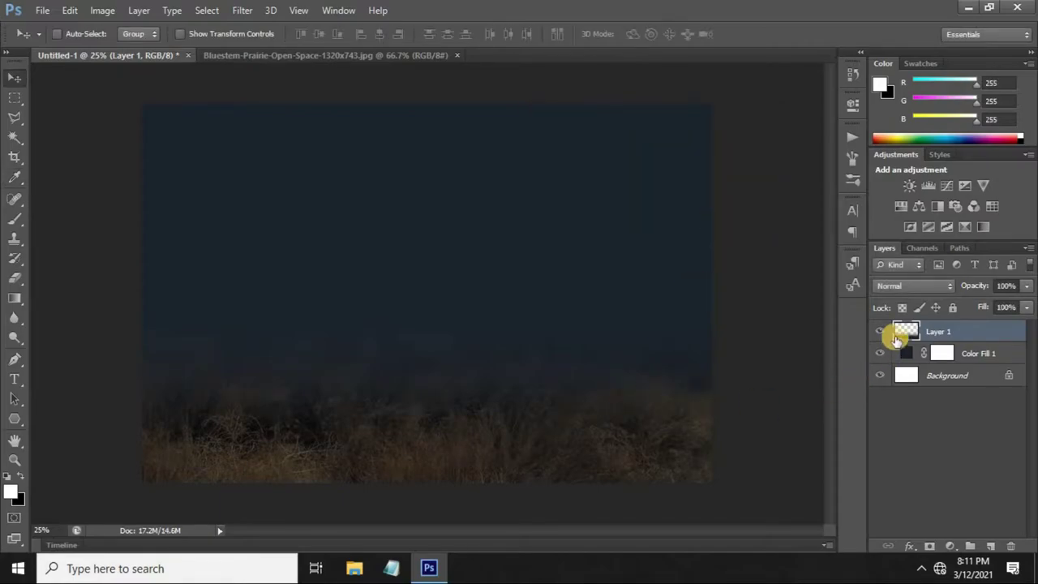
pyautogui.hotkey('ctrl', 'j')
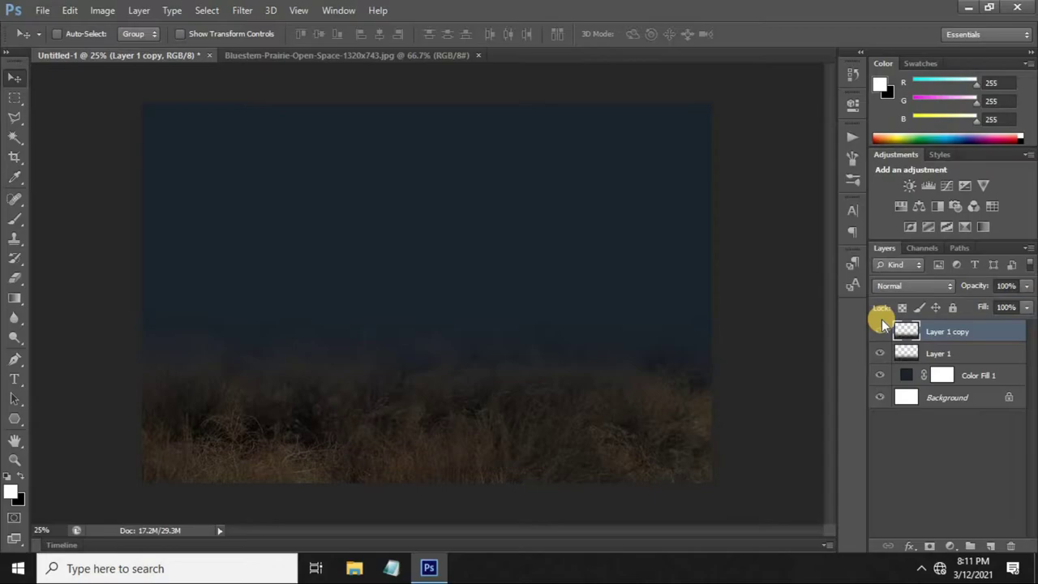
# Flip Layer 1 copy horizontally with Free Transform and nudge it slightly lower.
pyautogui.hotkey('ctrl', 't')
pyautogui.rightClick(545, 417)
pyautogui.click(598, 389)
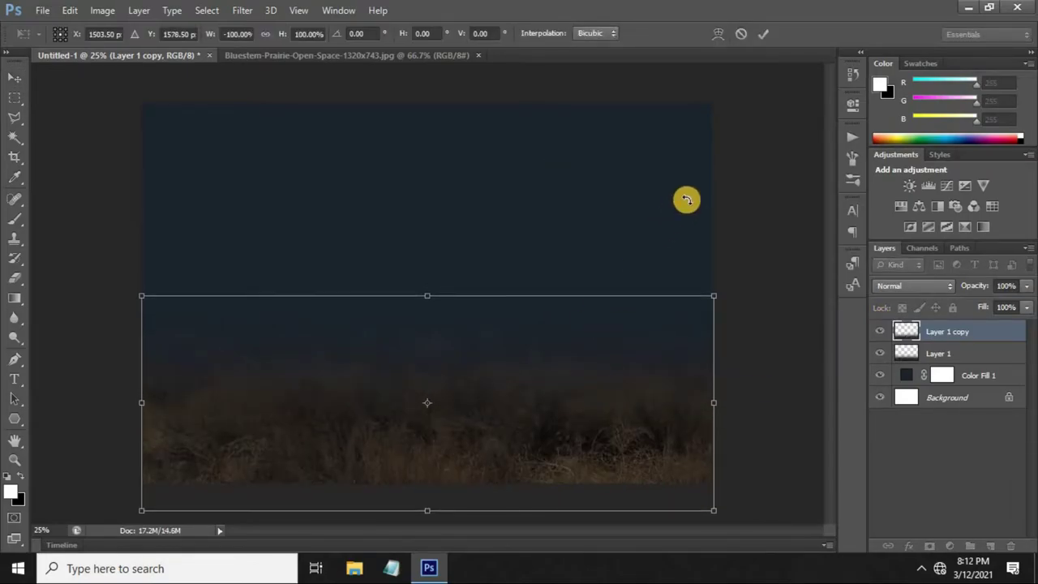
pyautogui.click(763, 33)
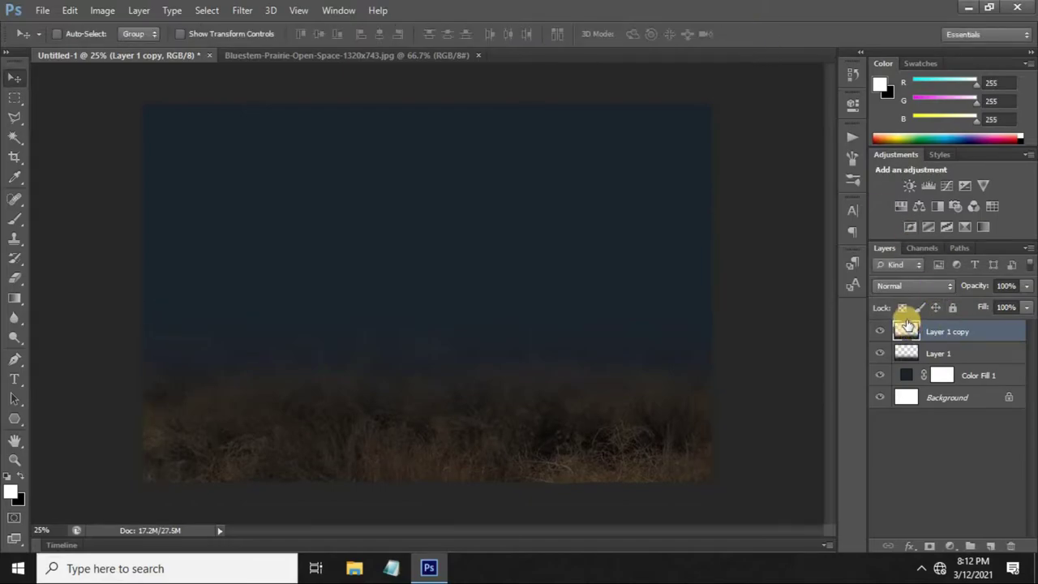
pyautogui.hotkey('shift', 'Down')
pyautogui.hotkey('shift', 'Down')
pyautogui.hotkey('shift', 'Down')
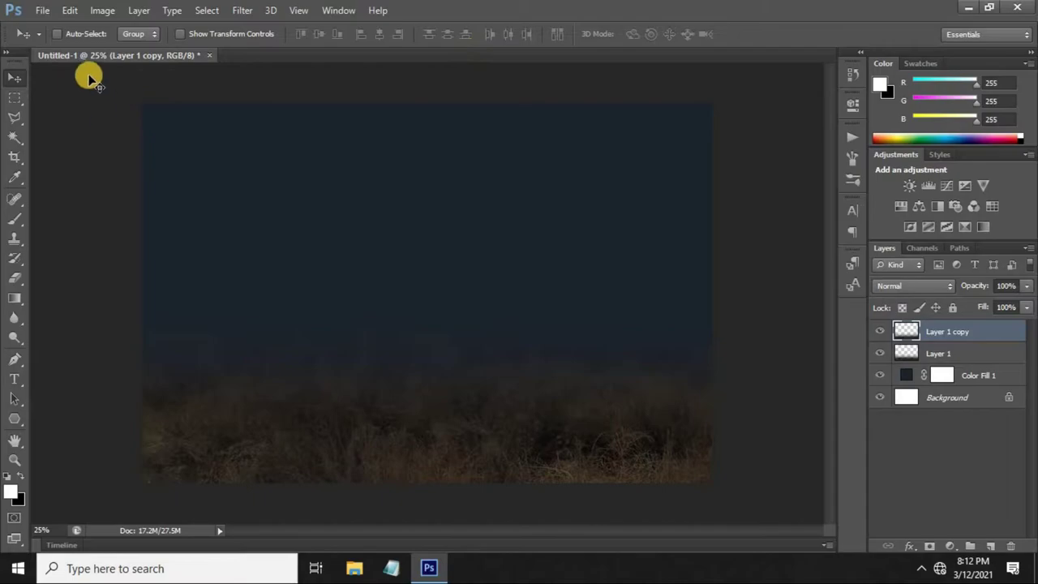
# Open the Rider image and drag the rider into the night composite as Layer 2.
pyautogui.click(41, 11)
pyautogui.click(55, 46)
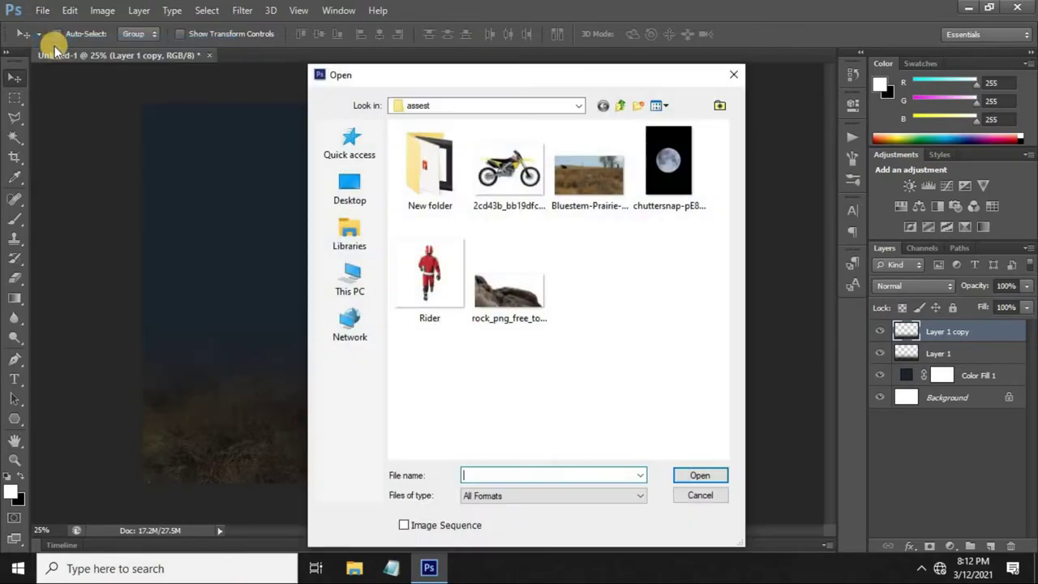
pyautogui.click(426, 271)
pyautogui.click(715, 479)
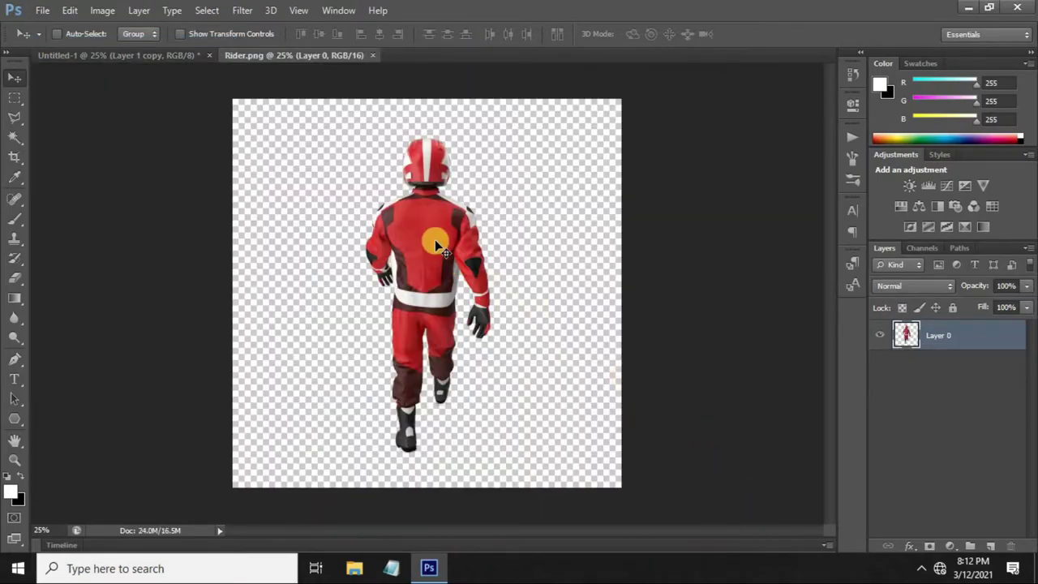
pyautogui.moveTo(410, 243); pyautogui.dragTo(467, 223)
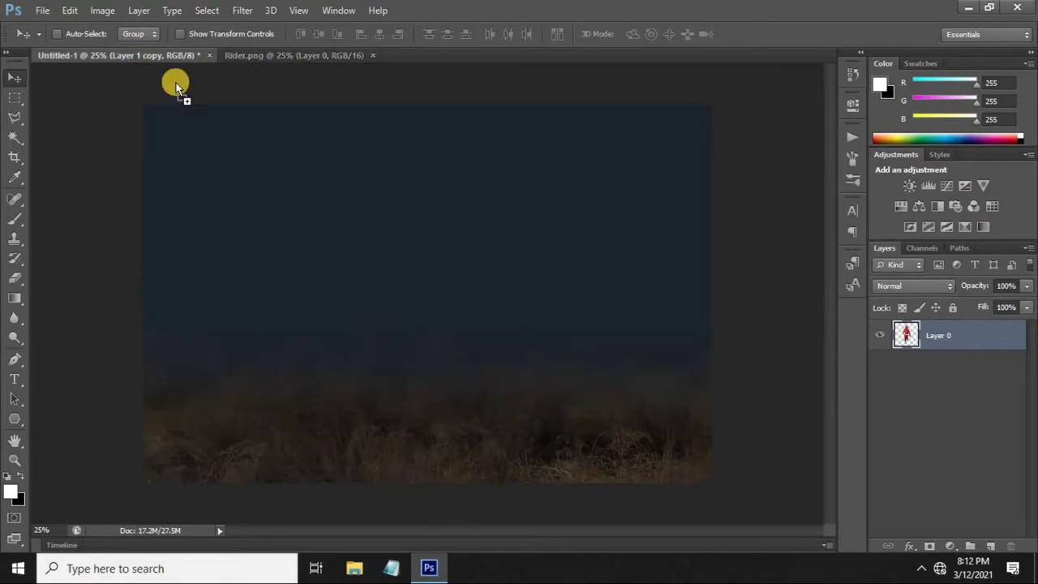
pyautogui.moveTo(450, 281); pyautogui.dragTo(460, 292)
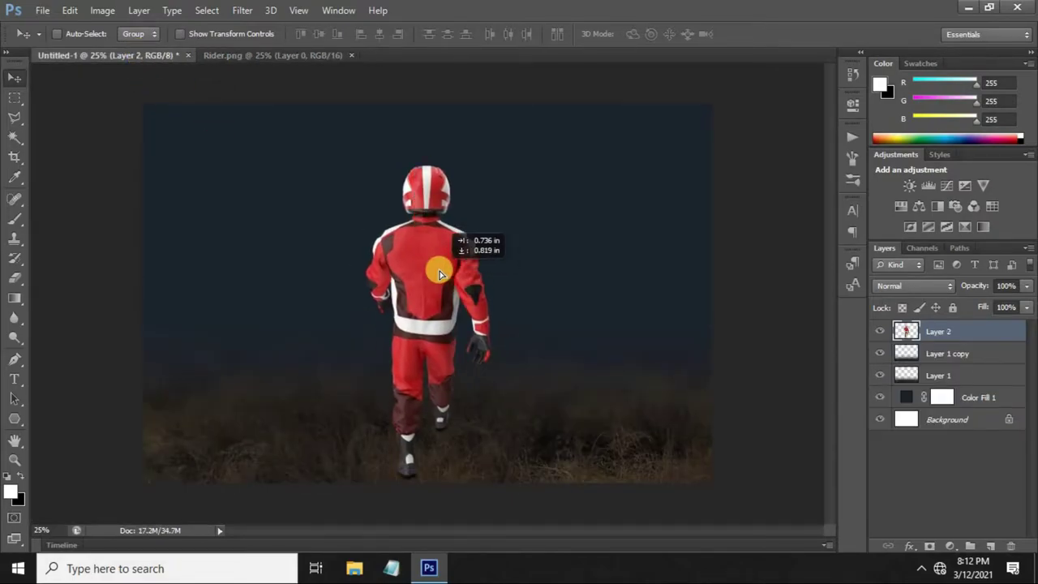
# Move Layer 2 beneath Layer 1 copy, scale the rider to about 90%, and nudge it down-right.
pyautogui.moveTo(956, 332); pyautogui.dragTo(960, 370)
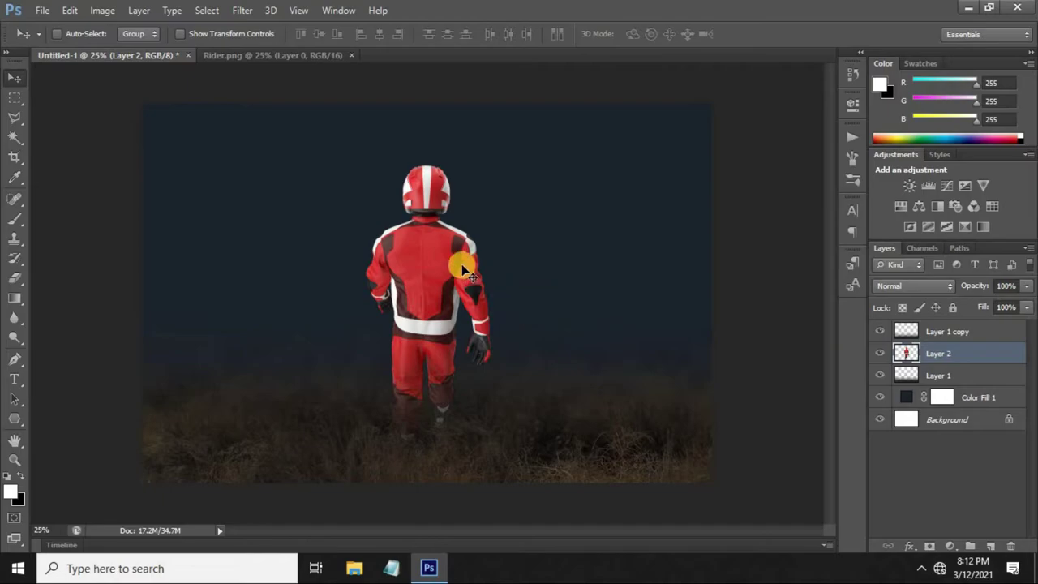
pyautogui.hotkey('ctrl', 't')
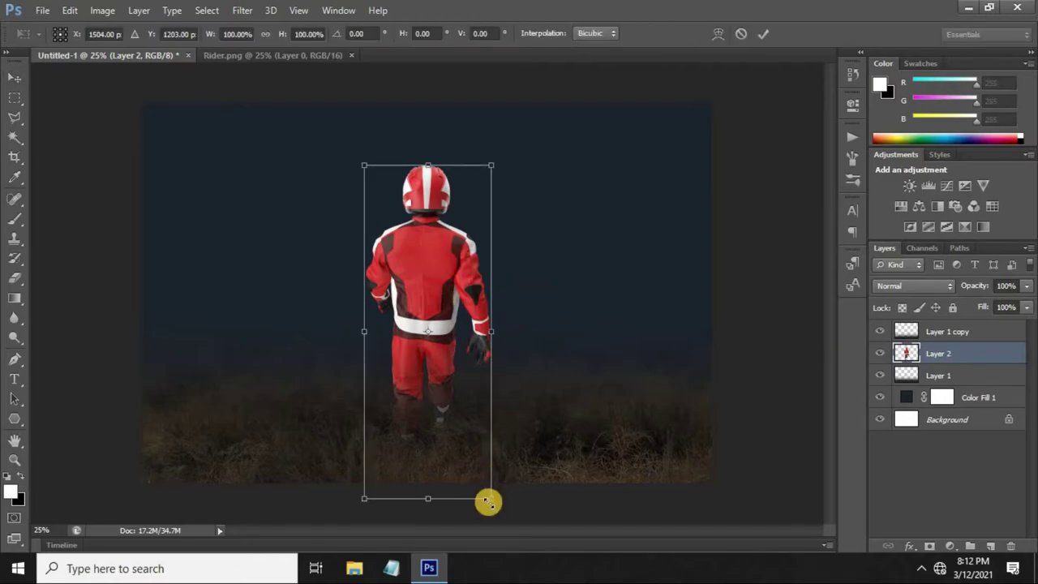
pyautogui.moveTo(485, 490); pyautogui.dragTo(481, 482)
pyautogui.press('Return')
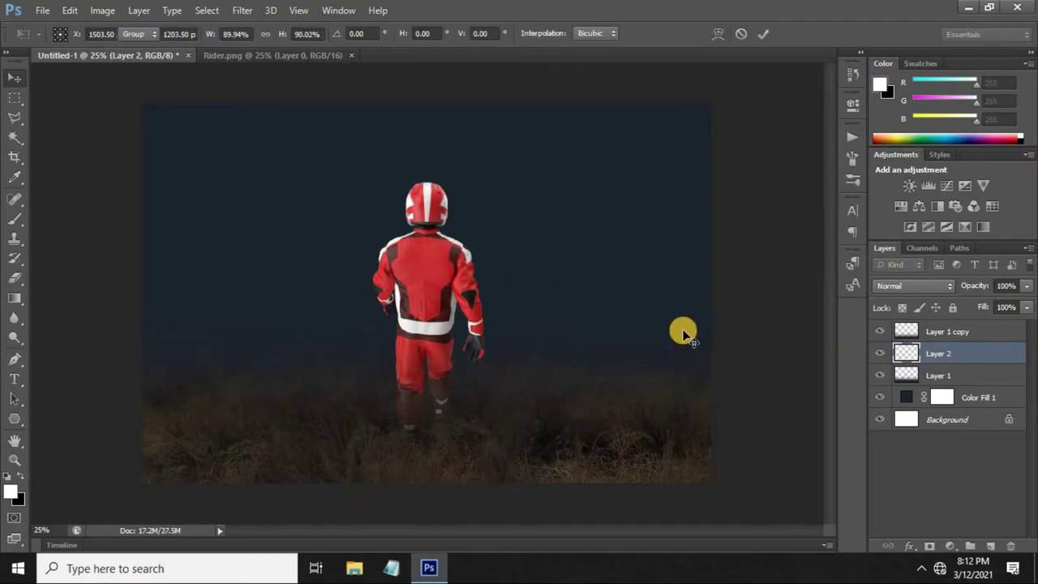
pyautogui.hotkey('shift', 'Right')
pyautogui.hotkey('shift', 'Right')
pyautogui.hotkey('shift', 'Right')
pyautogui.hotkey('shift', 'Down')
pyautogui.hotkey('shift', 'Down')
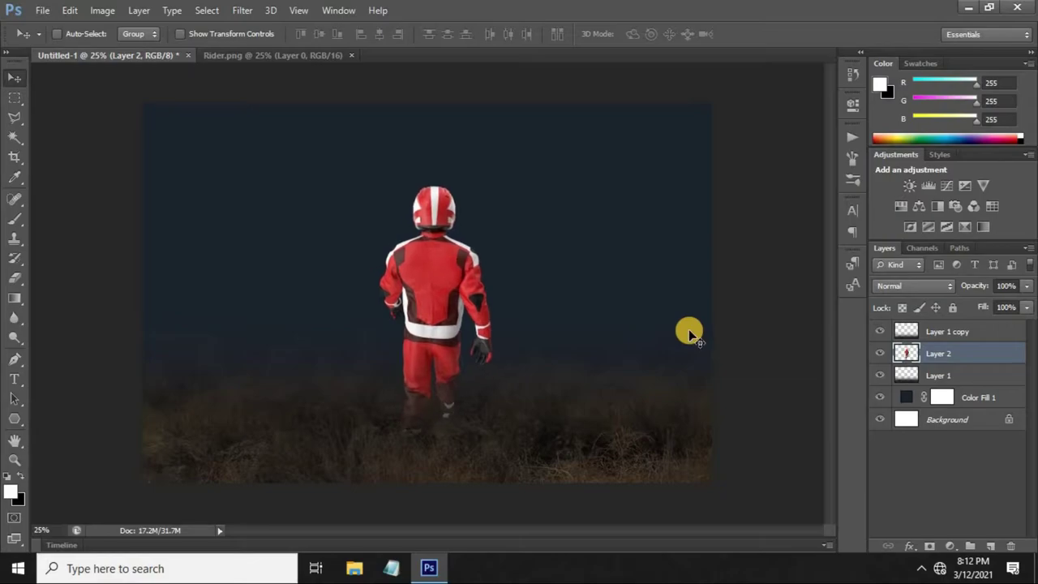
pyautogui.hotkey('shift', 'Down')
pyautogui.hotkey('shift', 'Down')
pyautogui.hotkey('shift', 'Down')
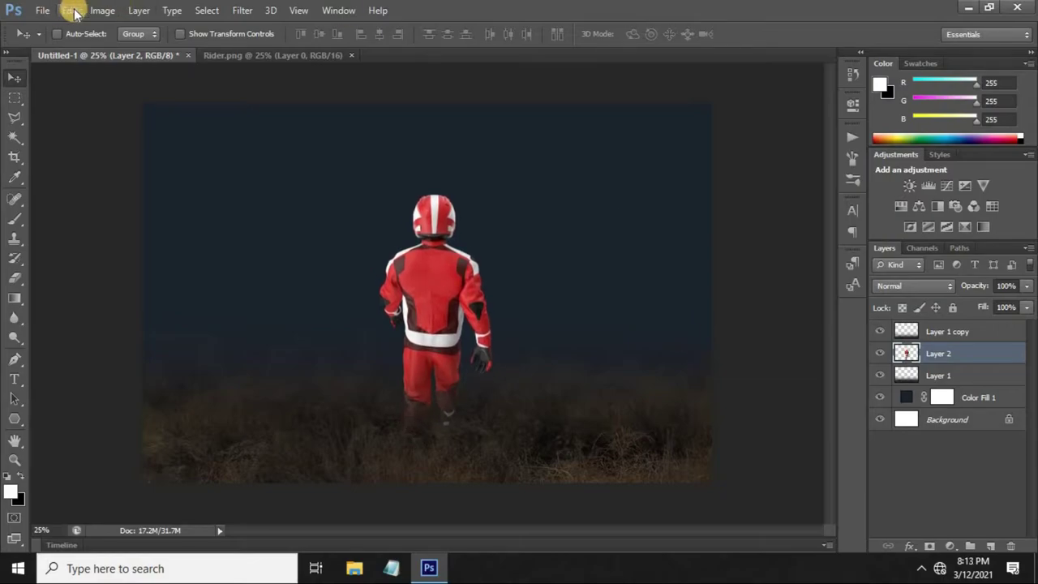
# Set Match Color on the rider to Luminance 37 and Color Intensity 153 with Neutralize checked.
pyautogui.click(102, 10)
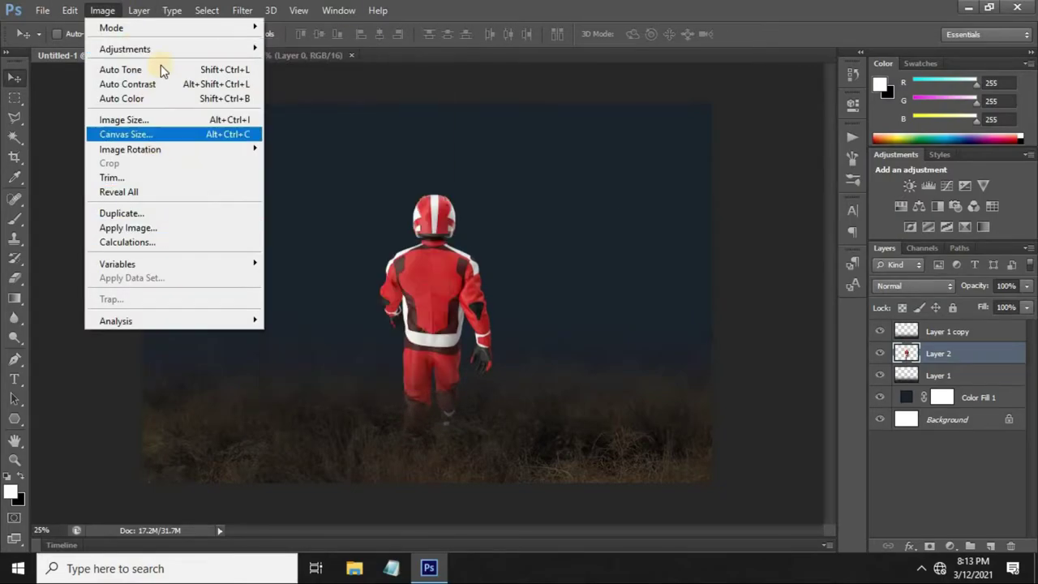
pyautogui.click(300, 353)
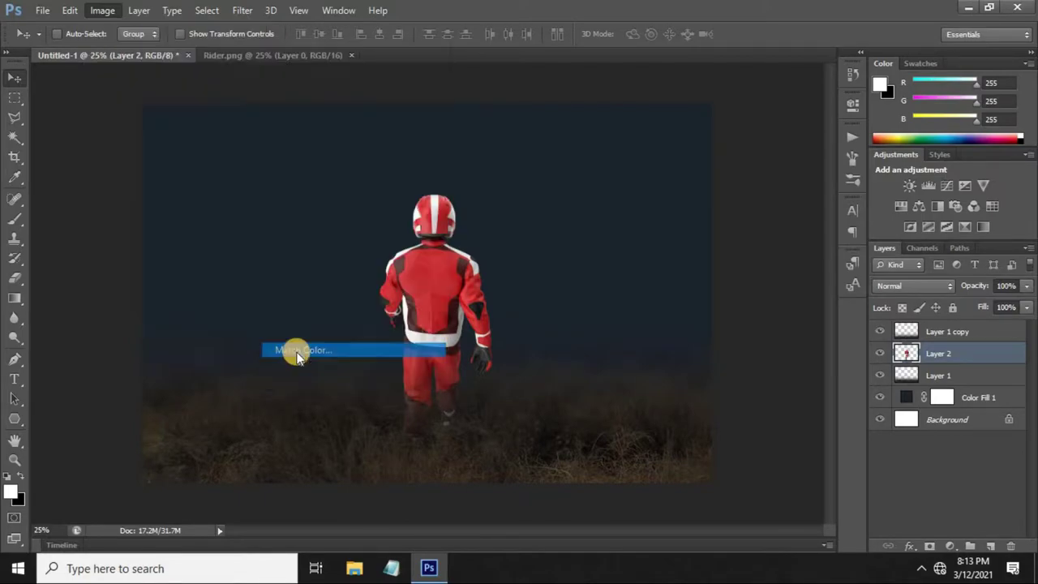
pyautogui.doubleClick(890, 139)
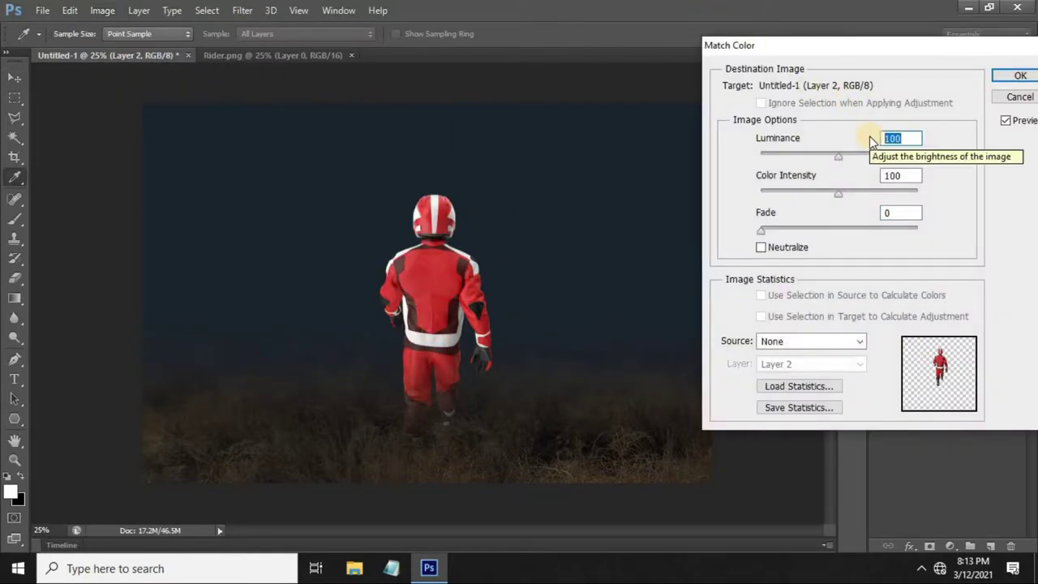
pyautogui.write('37')
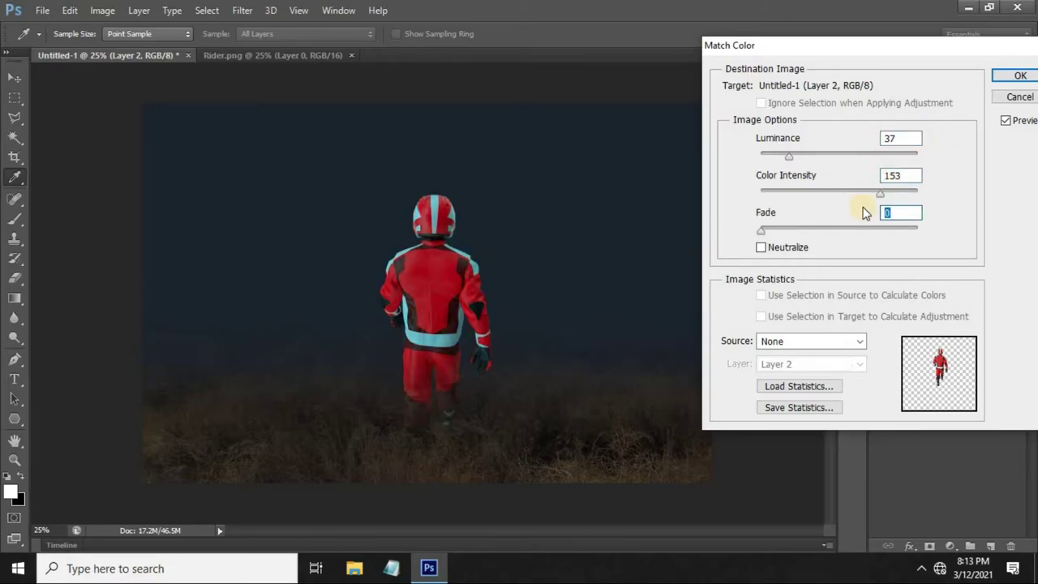
pyautogui.write('70')
pyautogui.click(761, 247)
# Confirm the colour match, then set the rider's vibrance to -42 and saturation +25.
pyautogui.press('v')
pyautogui.click(1018, 76)
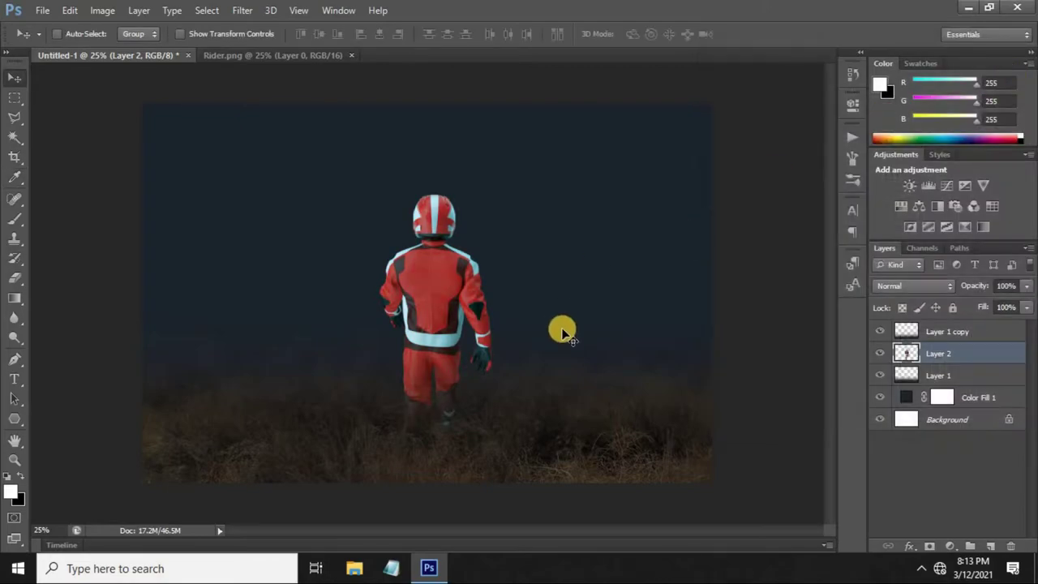
pyautogui.click(104, 11)
pyautogui.moveTo(125, 49)
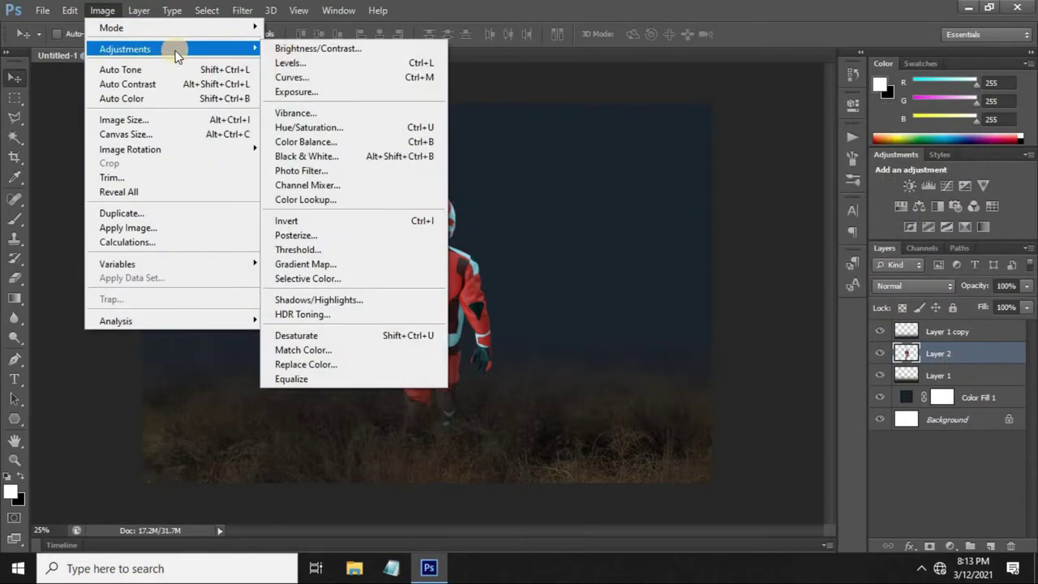
pyautogui.click(314, 111)
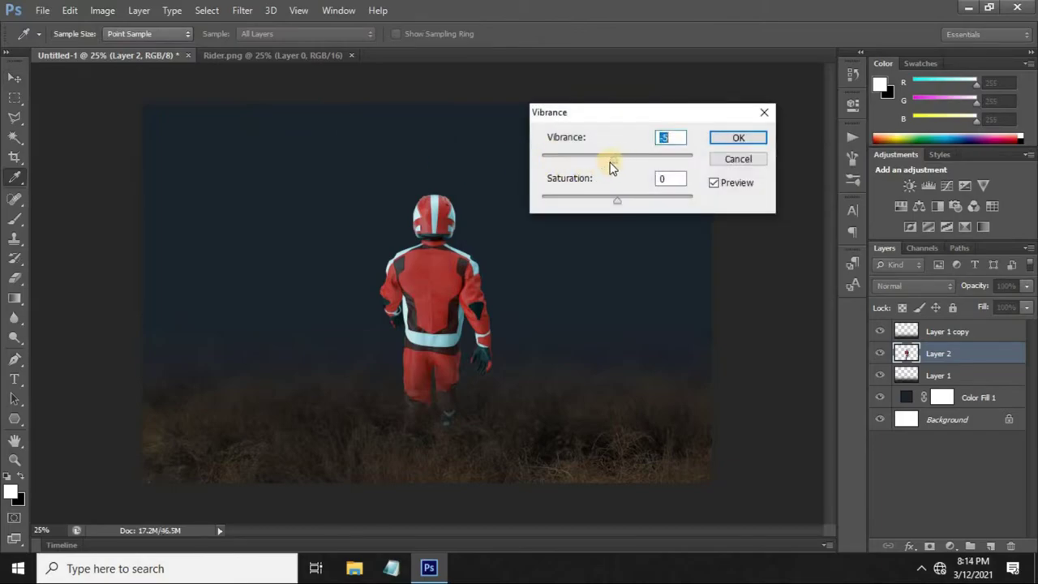
pyautogui.moveTo(610, 162)
pyautogui.mouseDown()
pyautogui.moveTo(595, 163)
pyautogui.moveTo(622, 163)
pyautogui.moveTo(594, 174)
pyautogui.mouseUp()
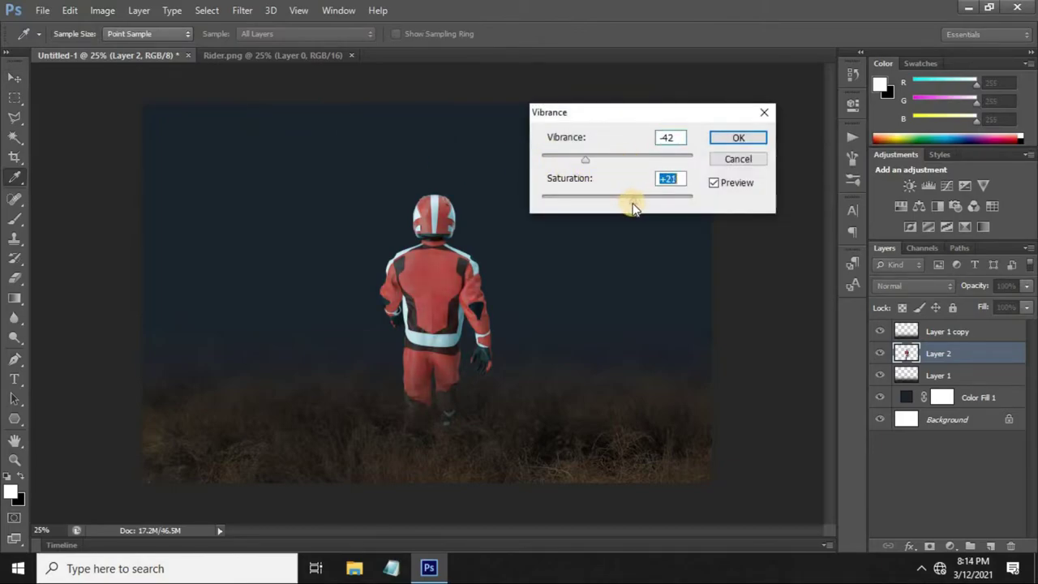
pyautogui.click(736, 138)
pyautogui.press('v')
# Darken the rider with Brightness/Contrast at brightness -68 and contrast 17.
pyautogui.click(102, 10)
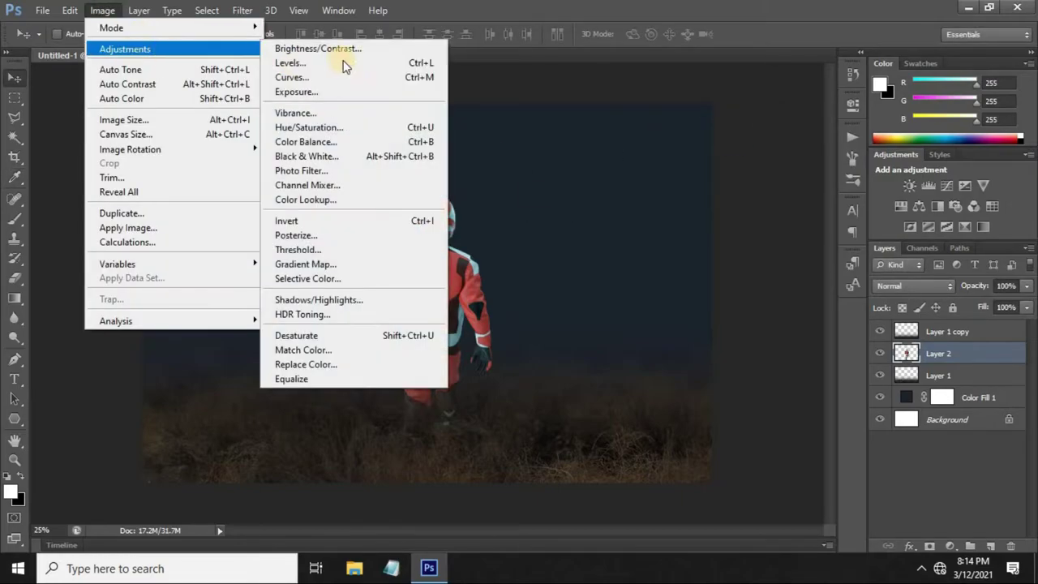
pyautogui.click(349, 50)
pyautogui.moveTo(735, 161)
pyautogui.mouseDown()
pyautogui.moveTo(724, 162)
pyautogui.moveTo(749, 192)
pyautogui.mouseUp()
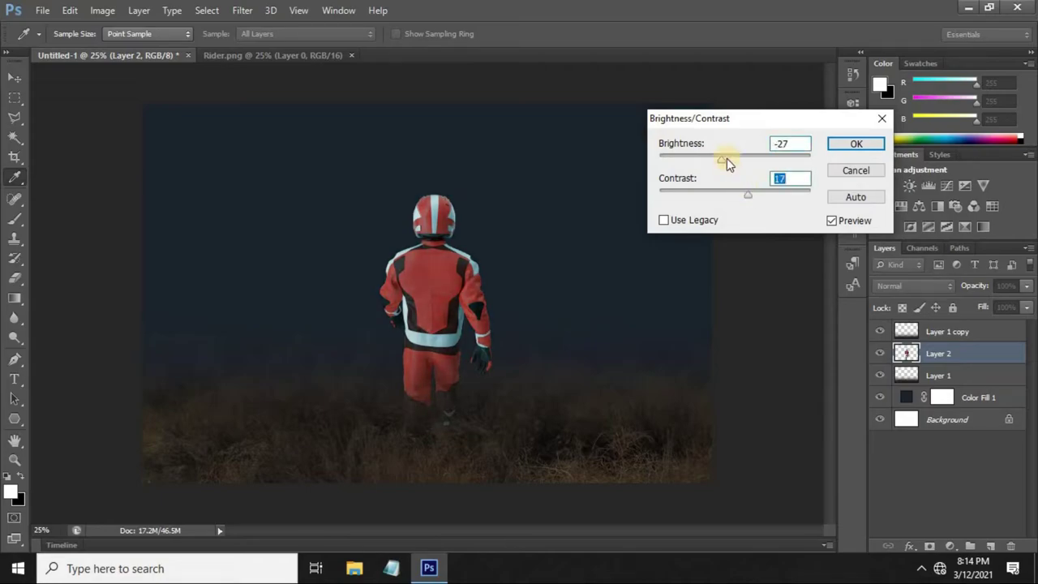
pyautogui.moveTo(722, 159); pyautogui.dragTo(710, 166)
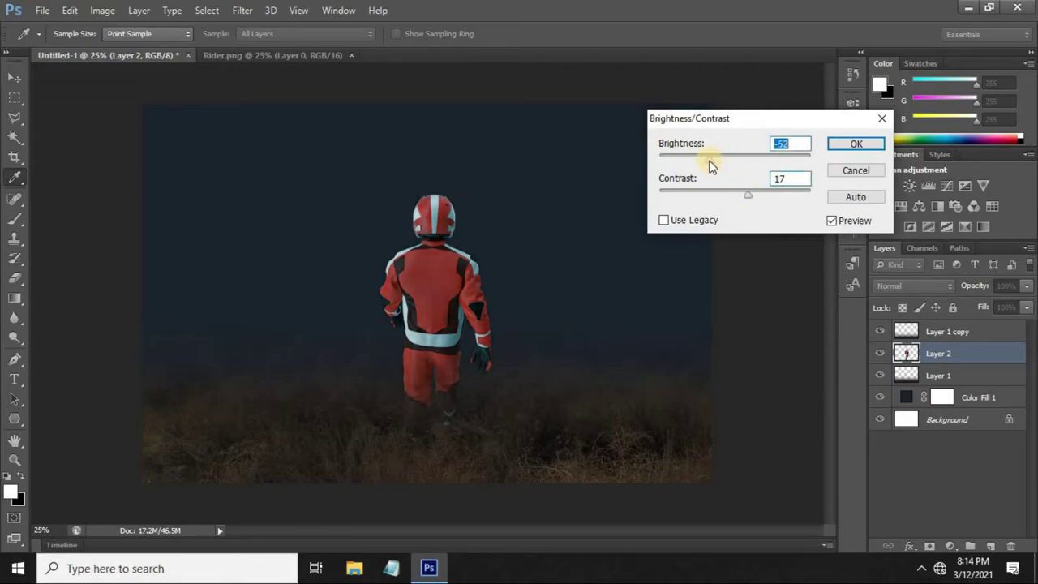
pyautogui.click(844, 146)
# Apply Levels 14 / 0.90 / 246 to the rider layer.
pyautogui.click(105, 11)
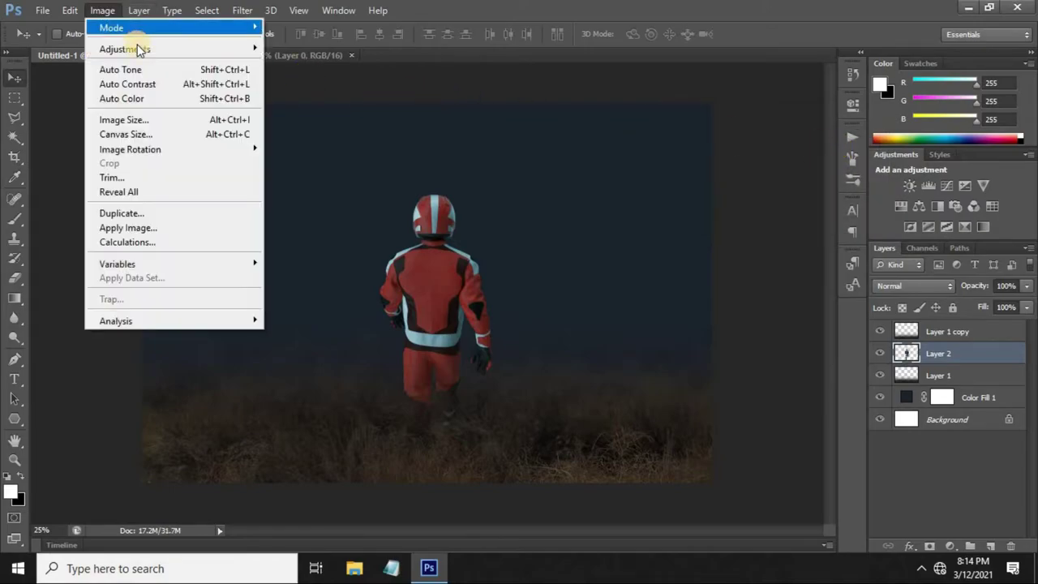
pyautogui.click(334, 67)
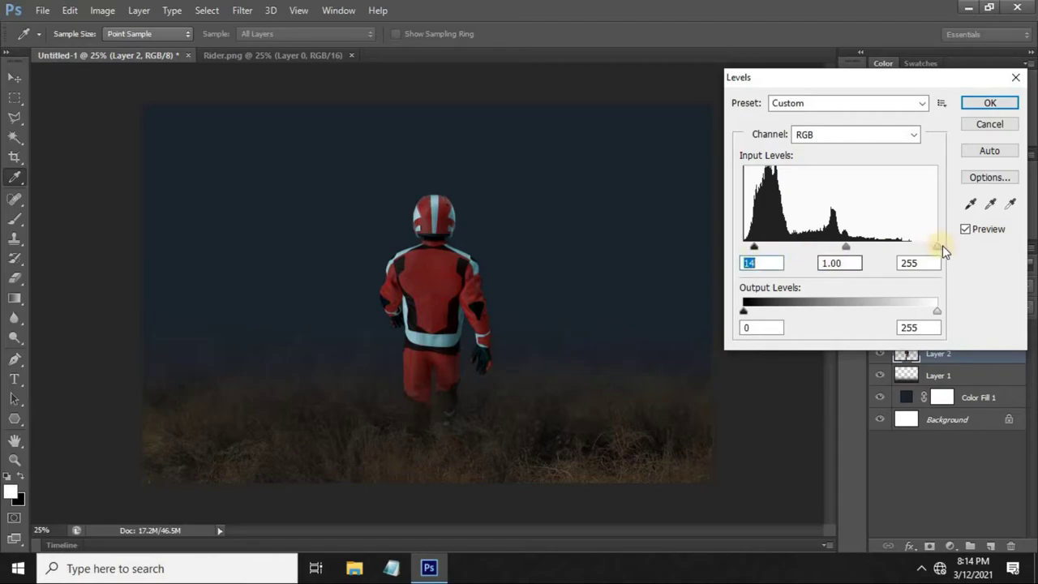
pyautogui.moveTo(934, 248); pyautogui.dragTo(930, 248)
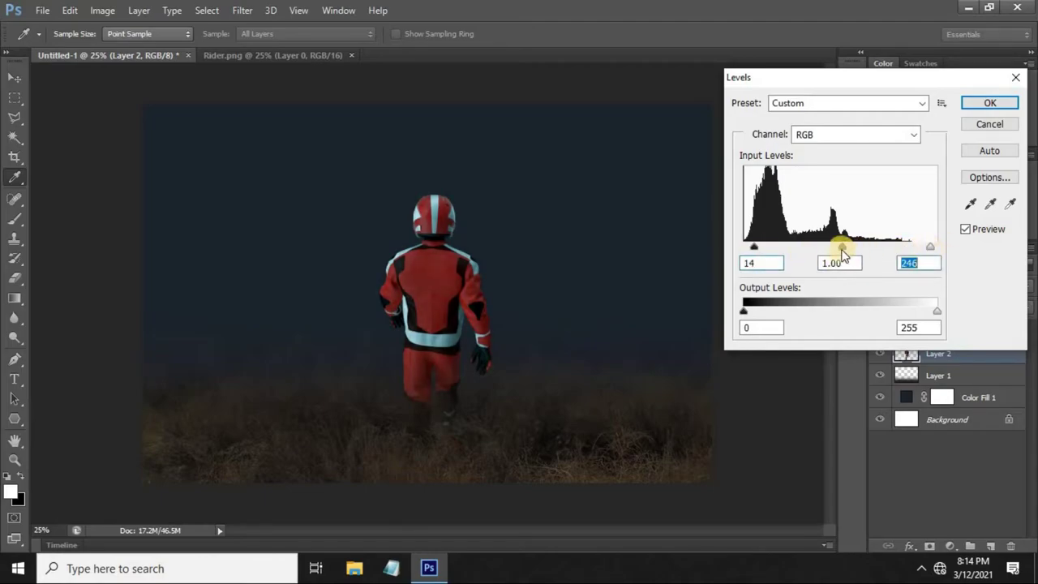
pyautogui.click(848, 248)
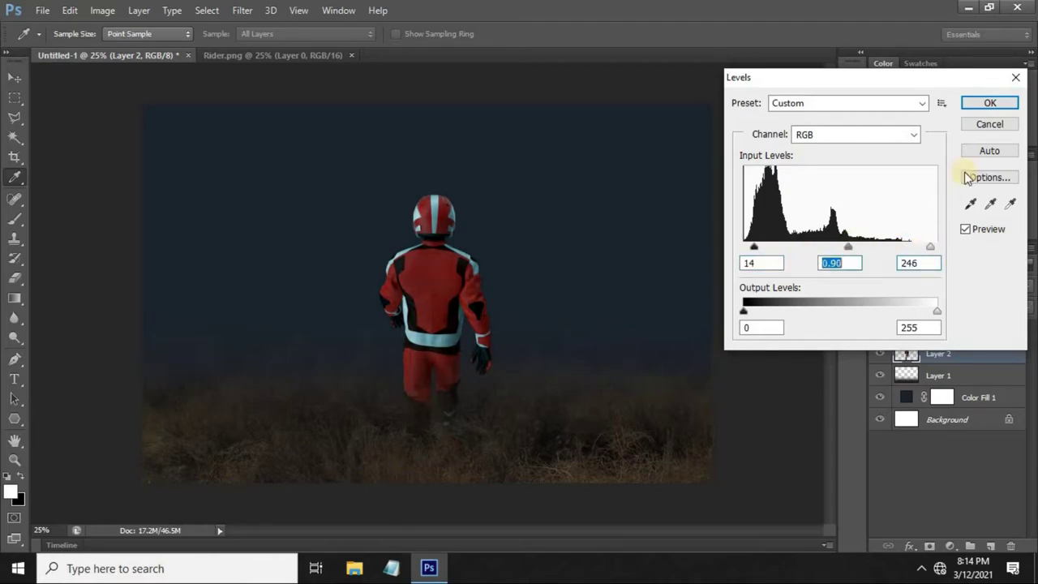
pyautogui.click(970, 106)
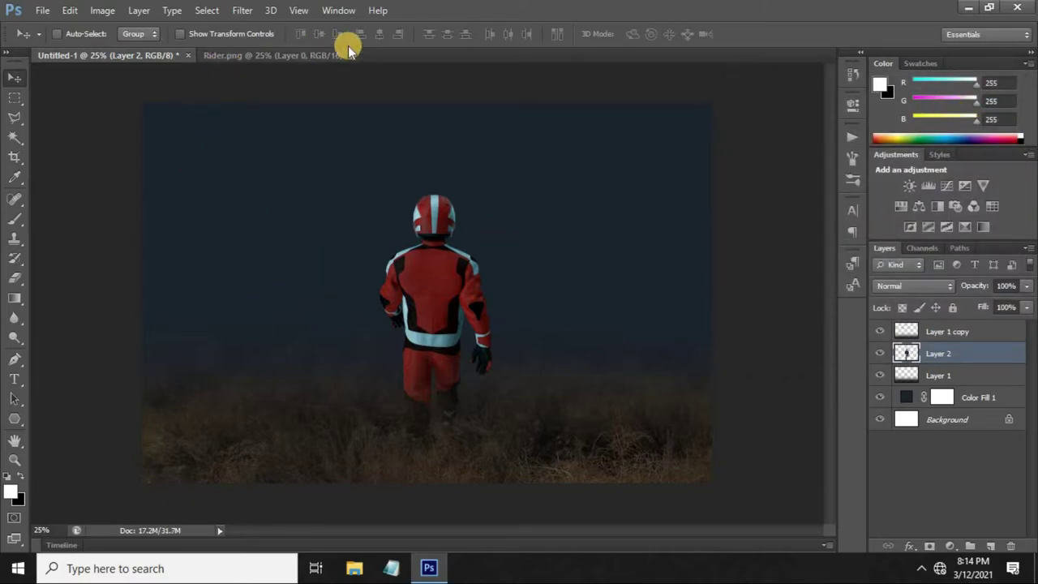
# Close the Rider file, open the rock image and place it as Layer 3 beneath the grass.
pyautogui.click(354, 56)
pyautogui.click(40, 11)
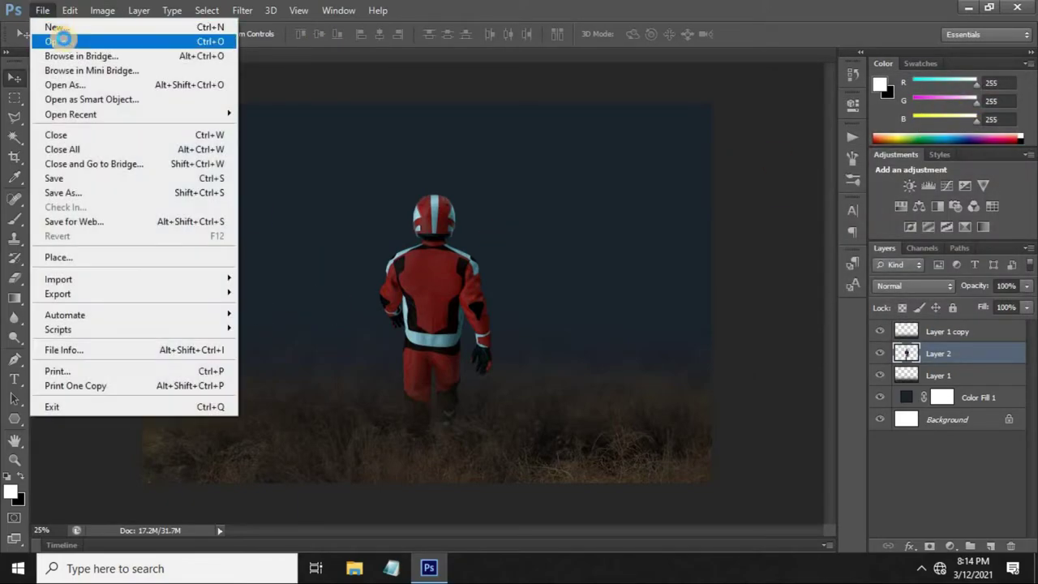
pyautogui.click(58, 37)
pyautogui.click(509, 276)
pyautogui.click(723, 483)
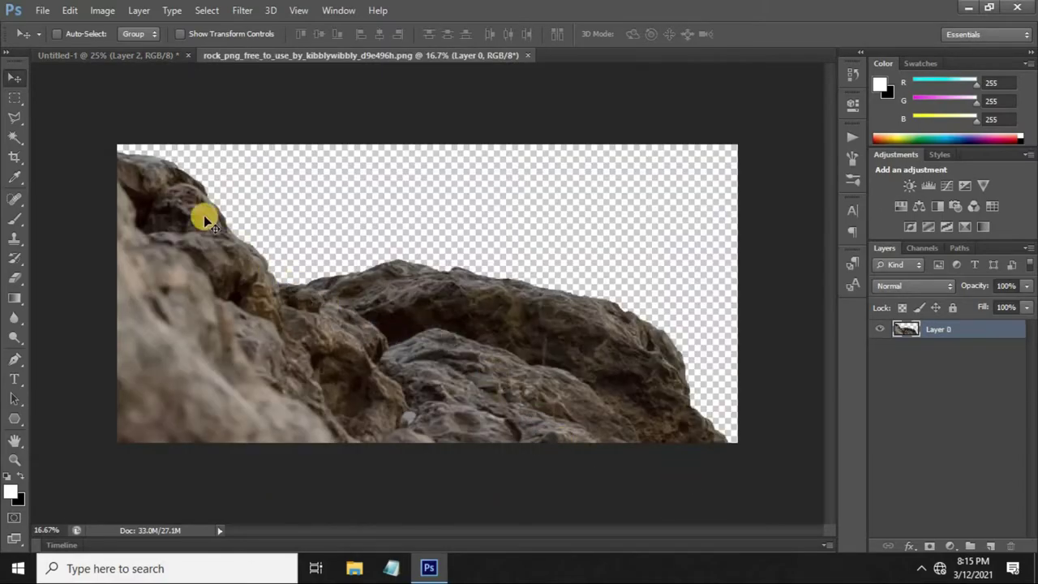
pyautogui.moveTo(203, 215); pyautogui.dragTo(729, 361)
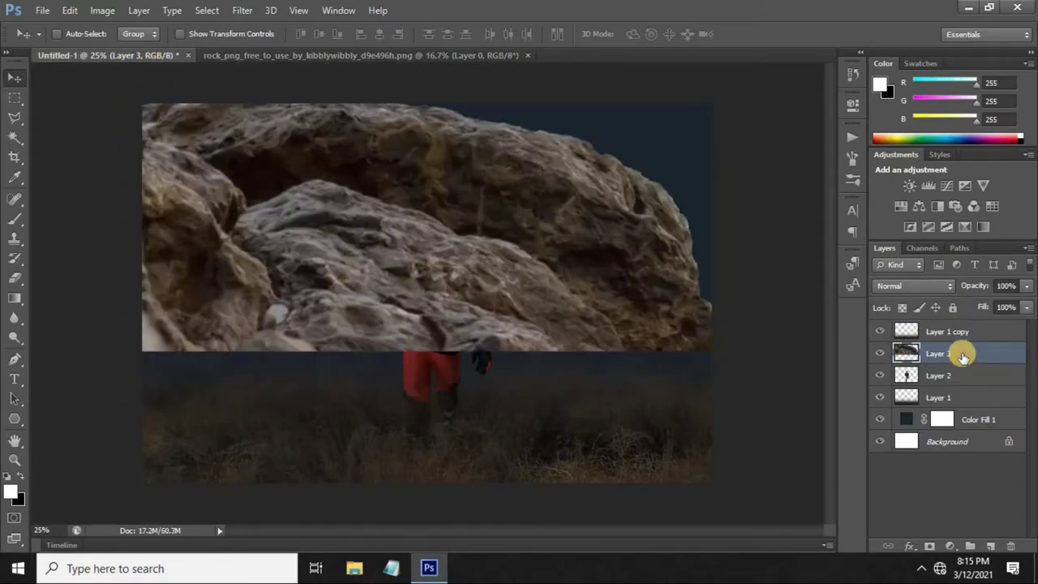
pyautogui.moveTo(961, 357); pyautogui.dragTo(959, 399)
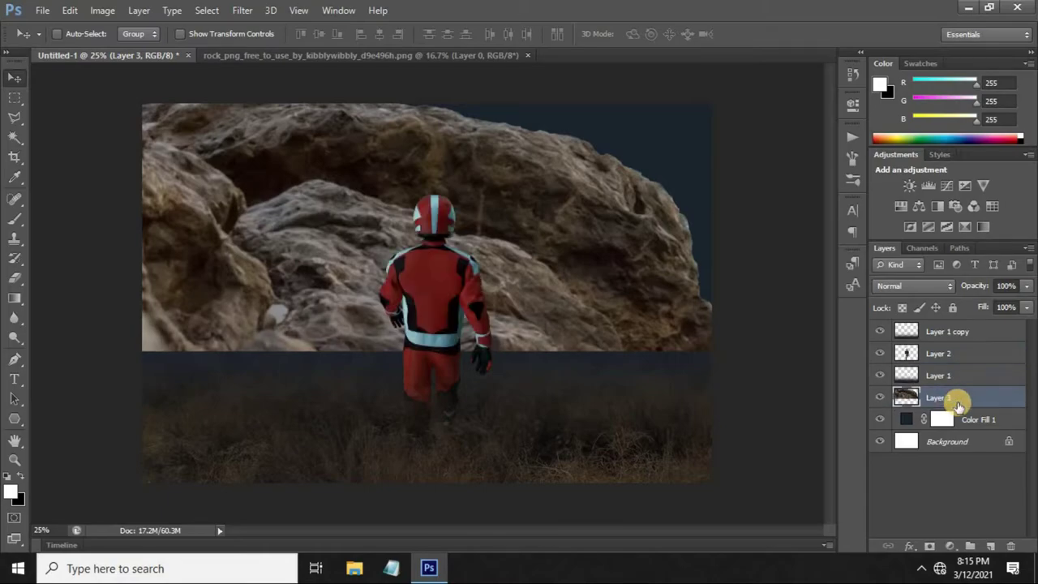
# Mirror the rock horizontally and scale it to about 61% with Free Transform.
pyautogui.hotkey('ctrl', 't')
pyautogui.hotkey('ctrl', '-')
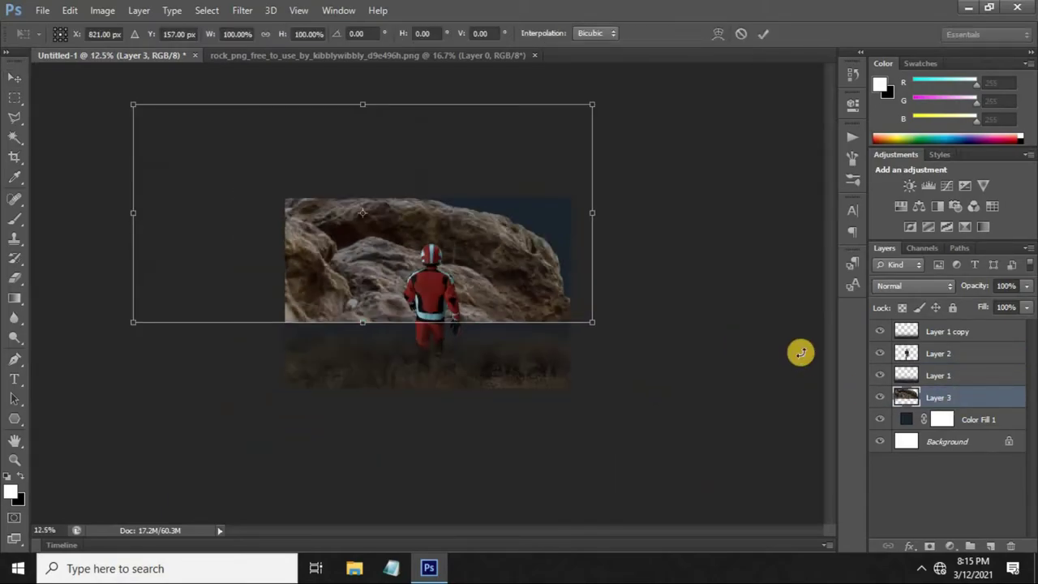
pyautogui.moveTo(593, 325)
pyautogui.mouseDown()
pyautogui.moveTo(509, 269)
pyautogui.moveTo(510, 318)
pyautogui.mouseUp()
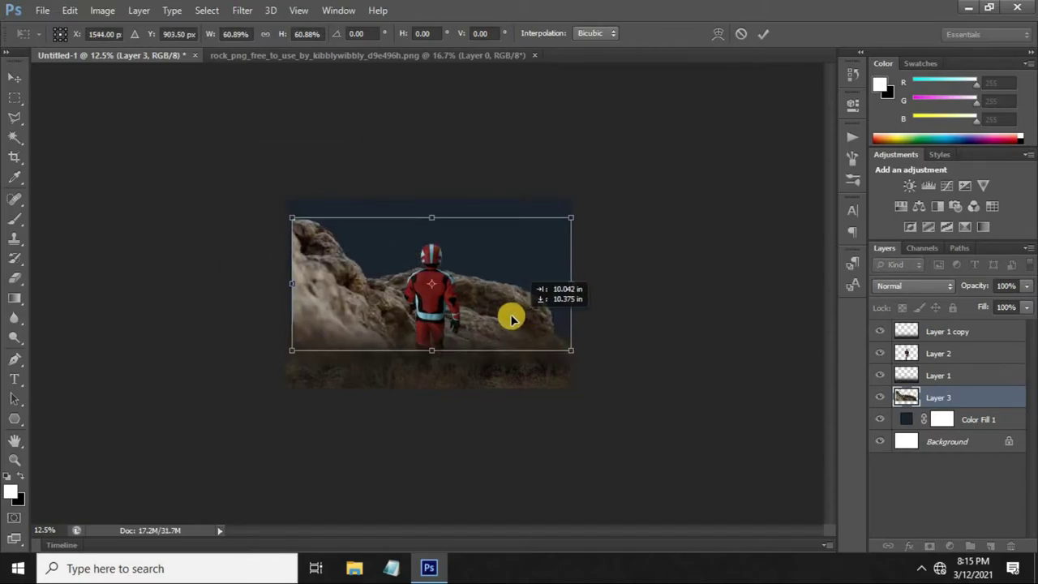
pyautogui.rightClick(509, 321)
pyautogui.click(535, 285)
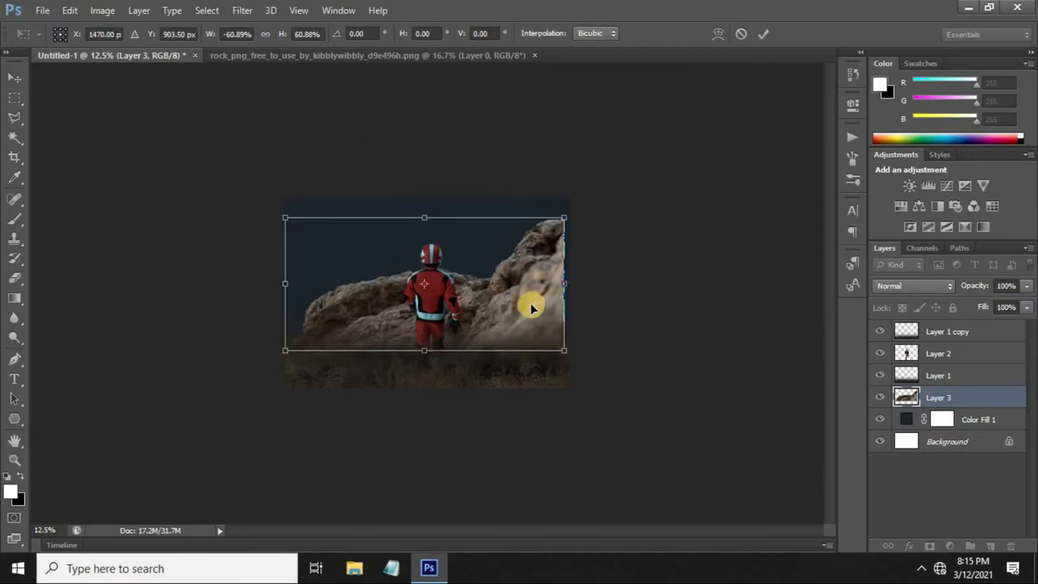
pyautogui.moveTo(537, 298); pyautogui.dragTo(545, 297)
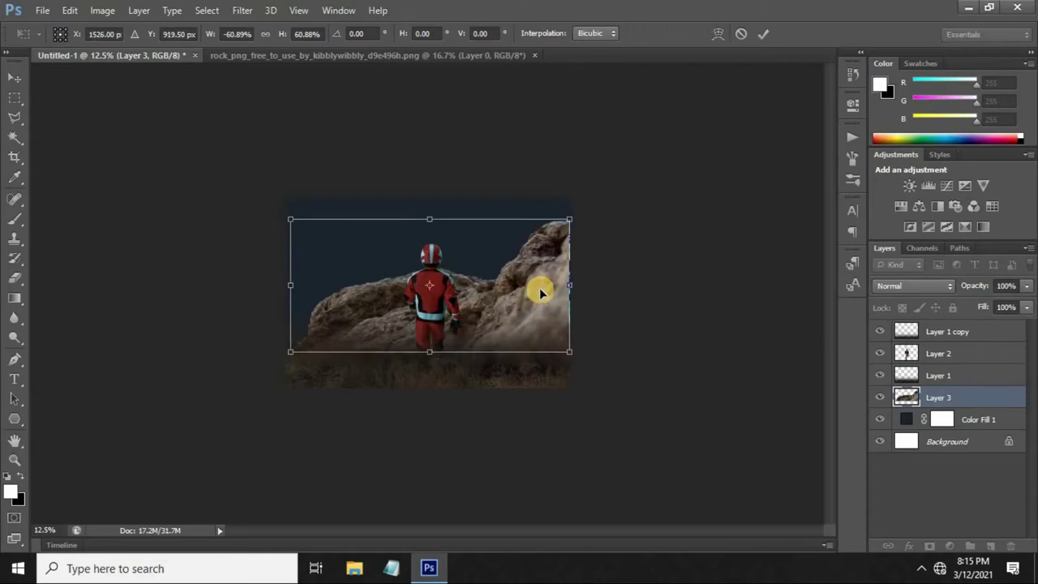
pyautogui.press('Down')
pyautogui.press('Down')
pyautogui.press('Down')
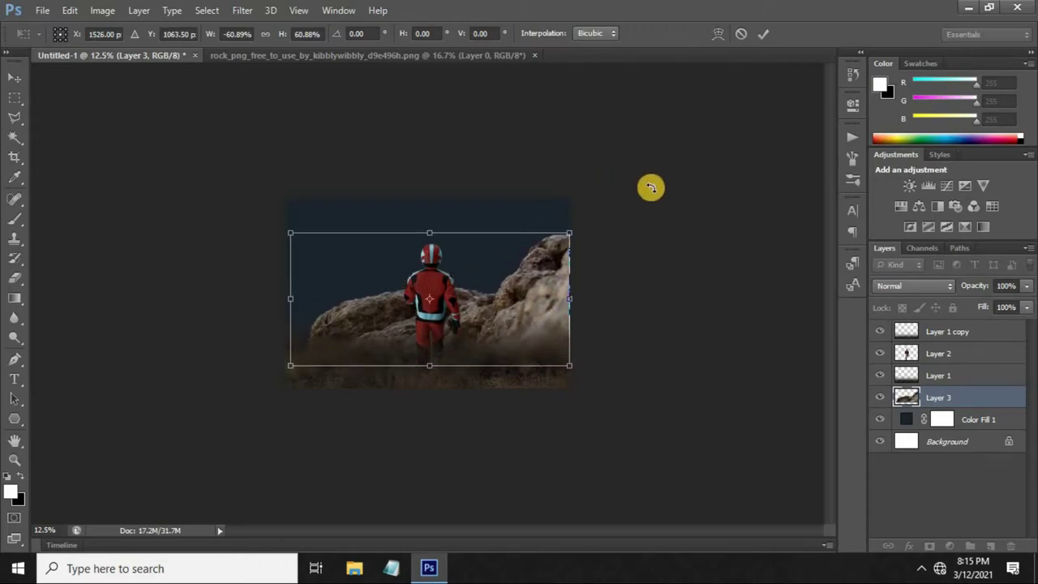
pyautogui.click(771, 34)
# Shift the rocks slightly right and down behind the rider.
pyautogui.hotkey('ctrl', '0')
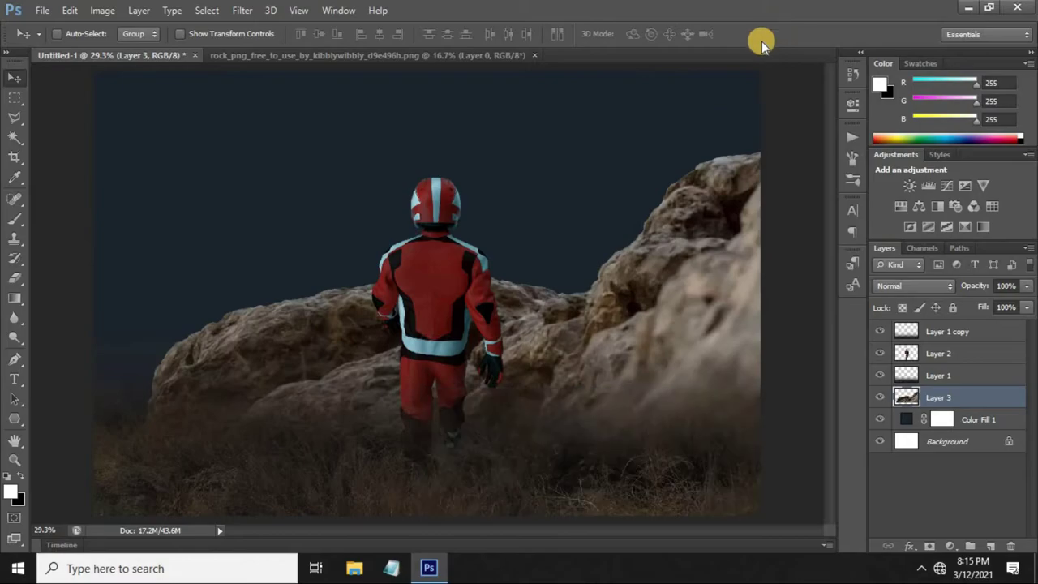
pyautogui.moveTo(636, 308); pyautogui.dragTo(660, 308)
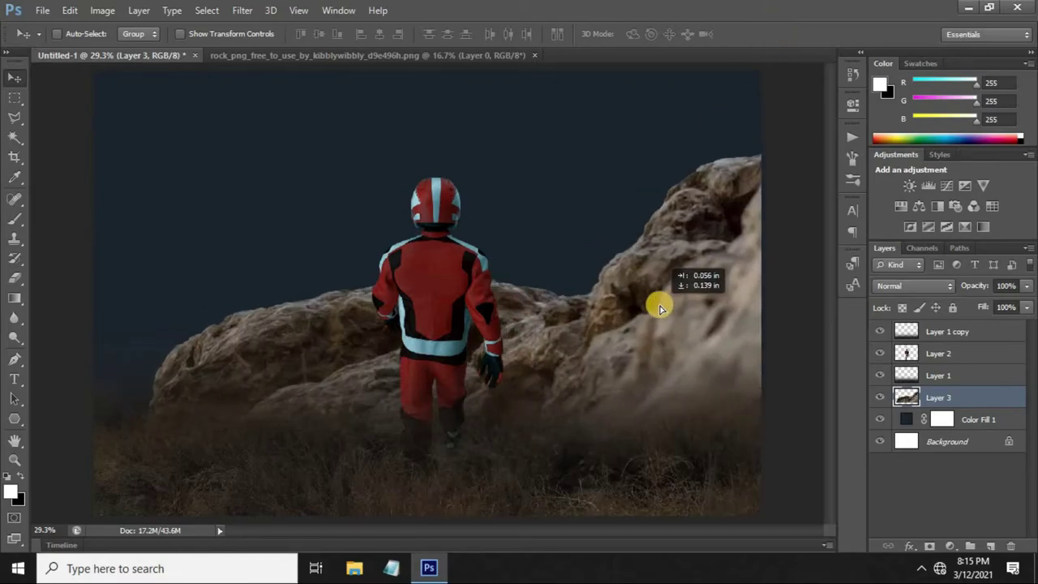
pyautogui.press('Down')
pyautogui.press('Down')
pyautogui.press('Down')
pyautogui.press('Down')
pyautogui.press('Down')
pyautogui.press('Down')
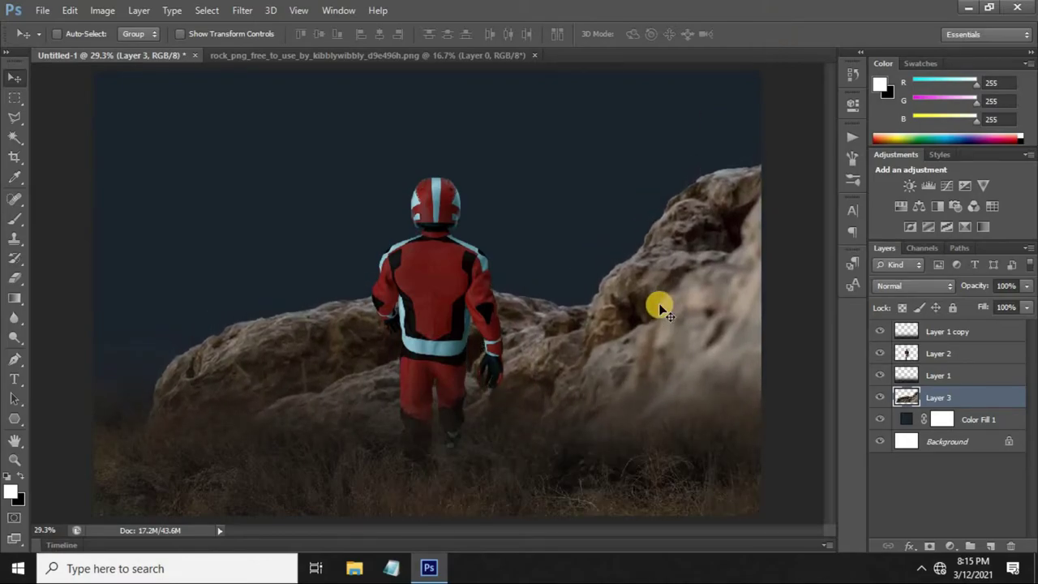
pyautogui.press('Down')
pyautogui.press('Down')
pyautogui.press('Down')
pyautogui.press('Down')
pyautogui.press('Down')
pyautogui.press('Down')
pyautogui.press('Down')
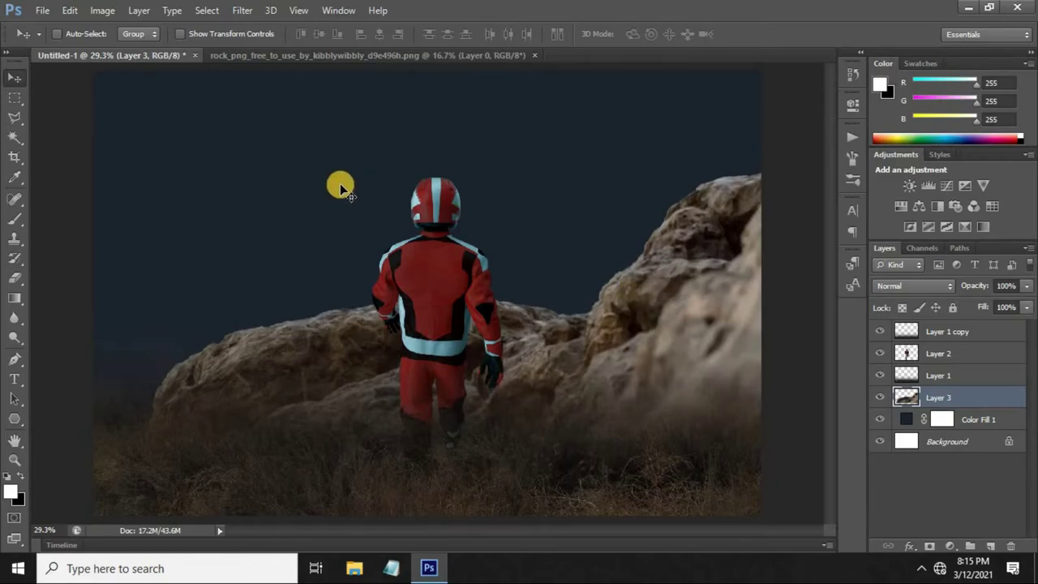
# Darken the rocks with Match Color (Luminance 11, Color Intensity 108, Neutralize), then open the file browser.
pyautogui.click(103, 10)
pyautogui.moveTo(125, 49)
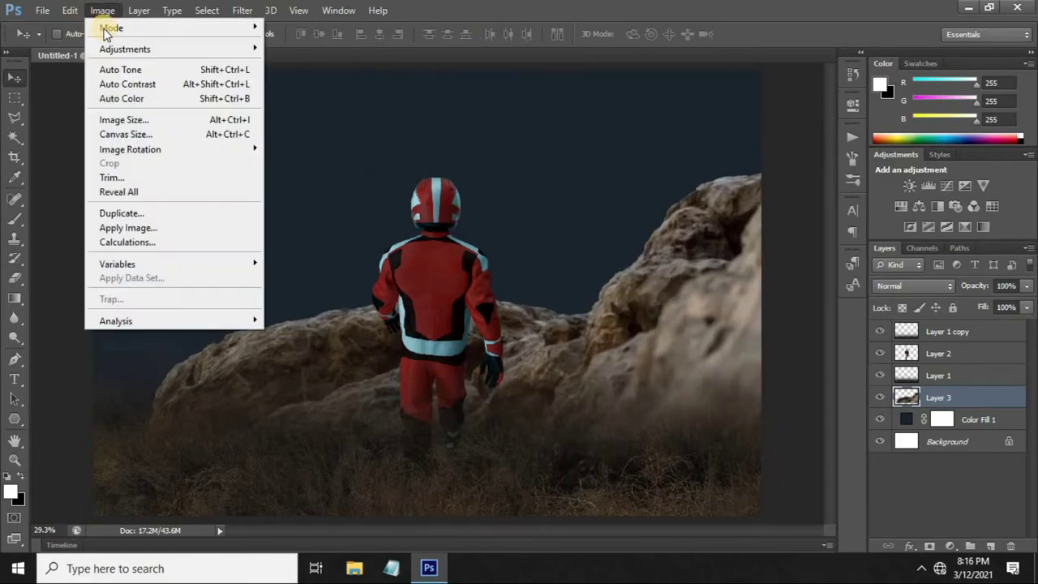
pyautogui.click(292, 350)
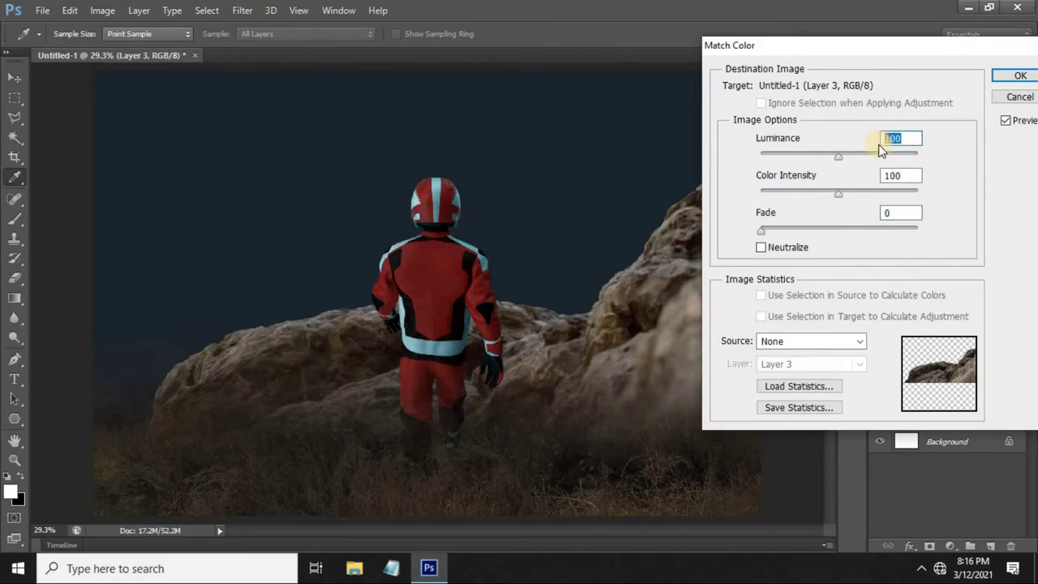
pyautogui.write('11')
pyautogui.press('Tab')
pyautogui.write('108')
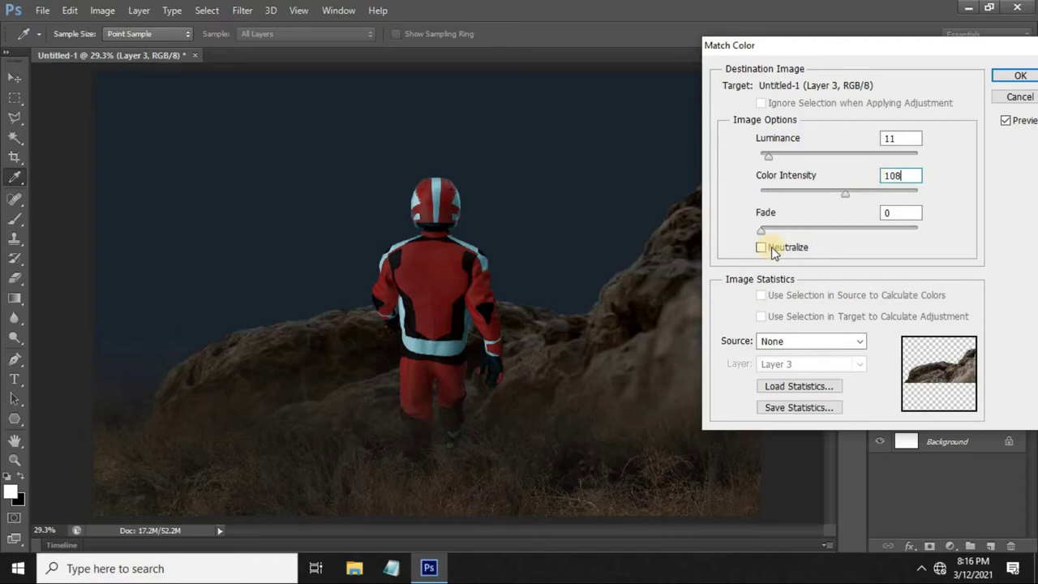
pyautogui.click(763, 248)
pyautogui.click(1004, 75)
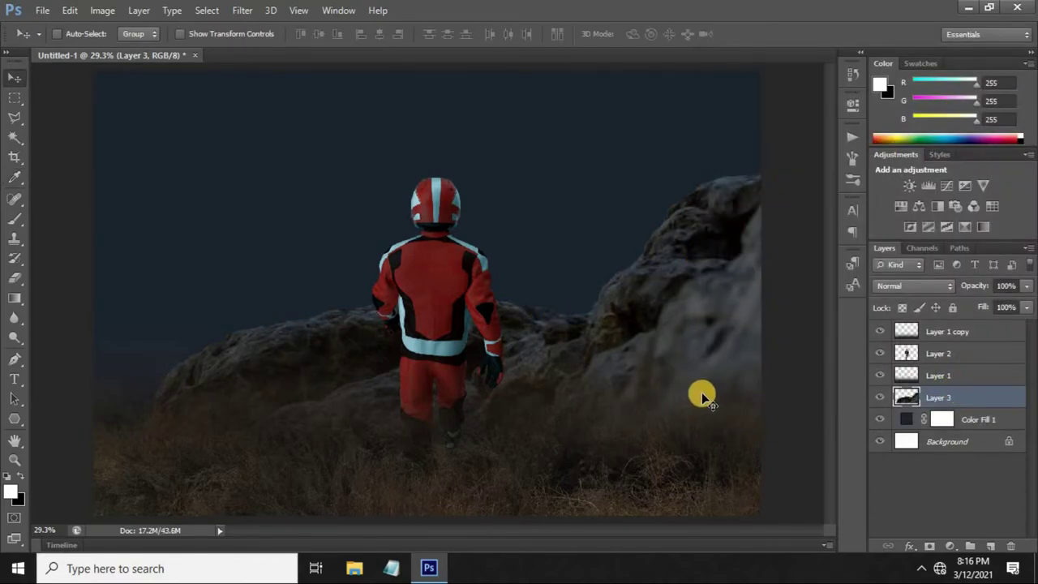
pyautogui.click(42, 10)
pyautogui.click(49, 39)
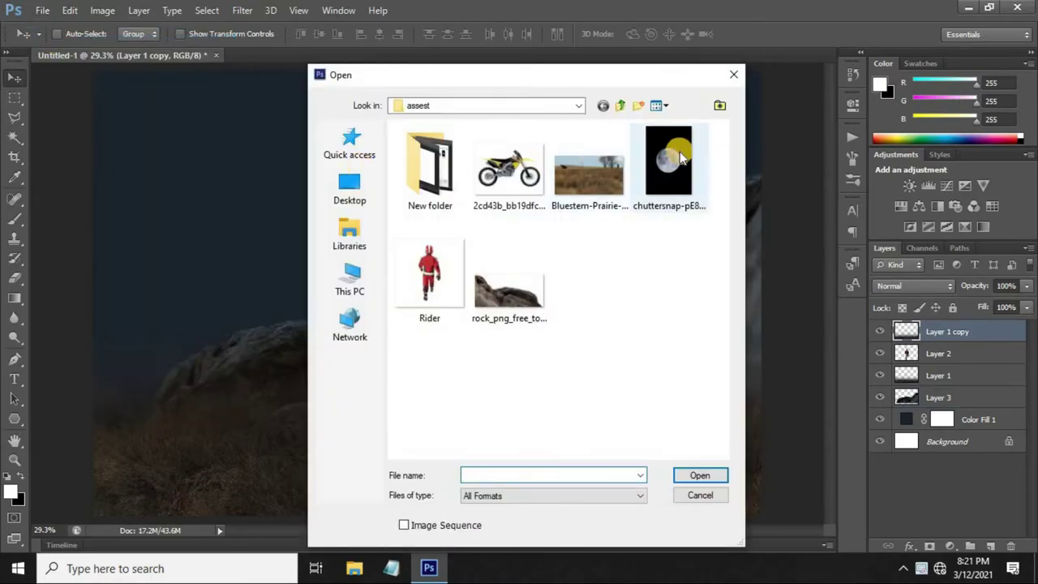
# Open the full moon photo and select only the moon by inverting a Magic Wand selection of the black sky.
pyautogui.click(669, 166)
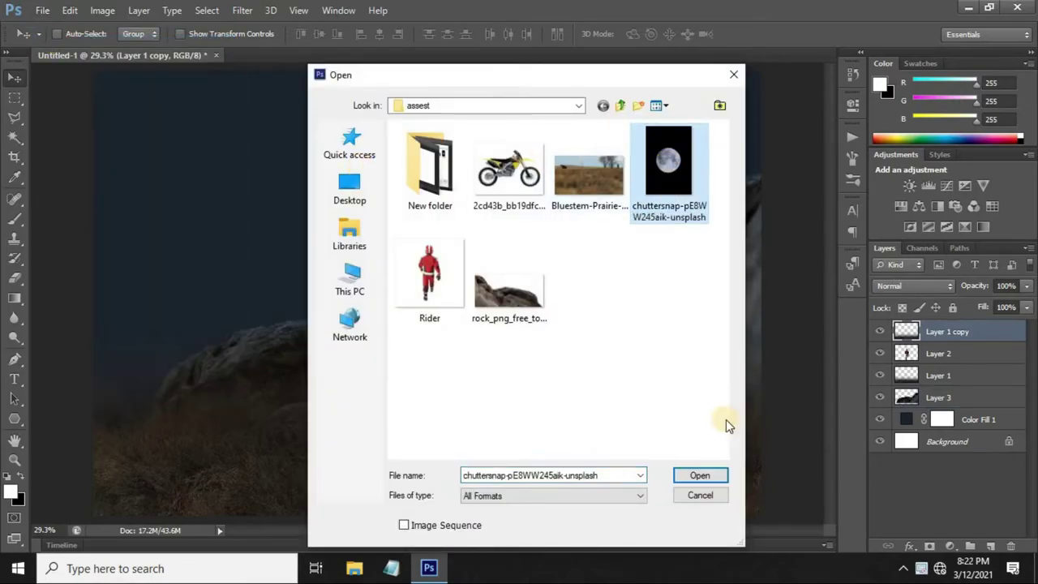
pyautogui.click(699, 476)
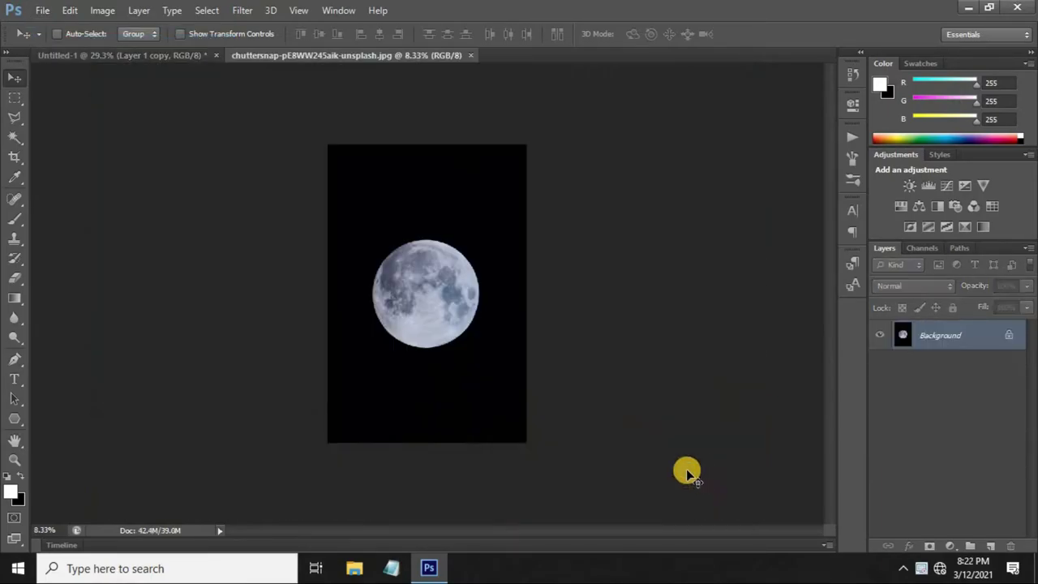
pyautogui.click(15, 136)
pyautogui.click(354, 209)
pyautogui.click(240, 10)
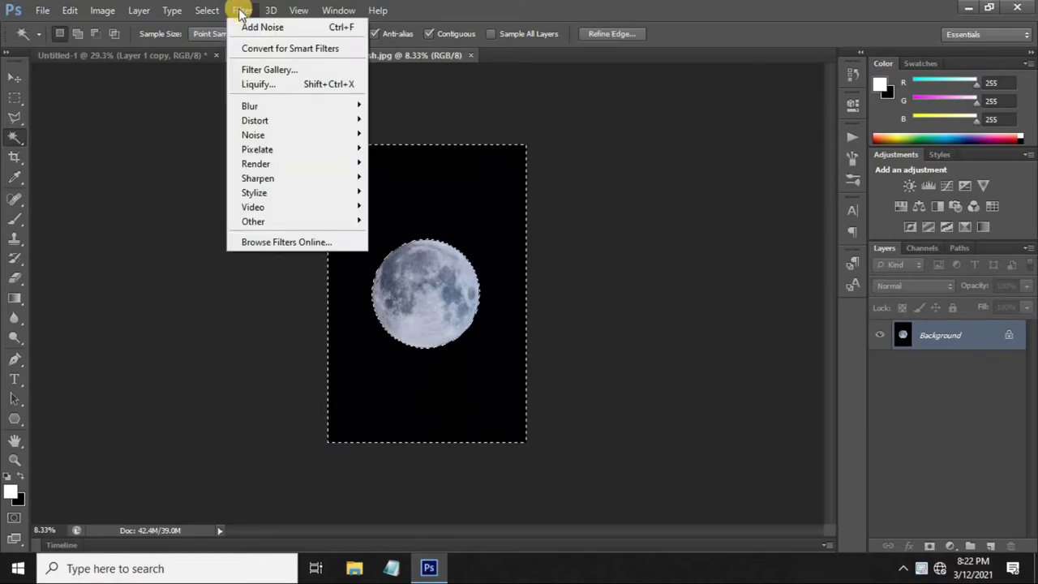
pyautogui.click(220, 71)
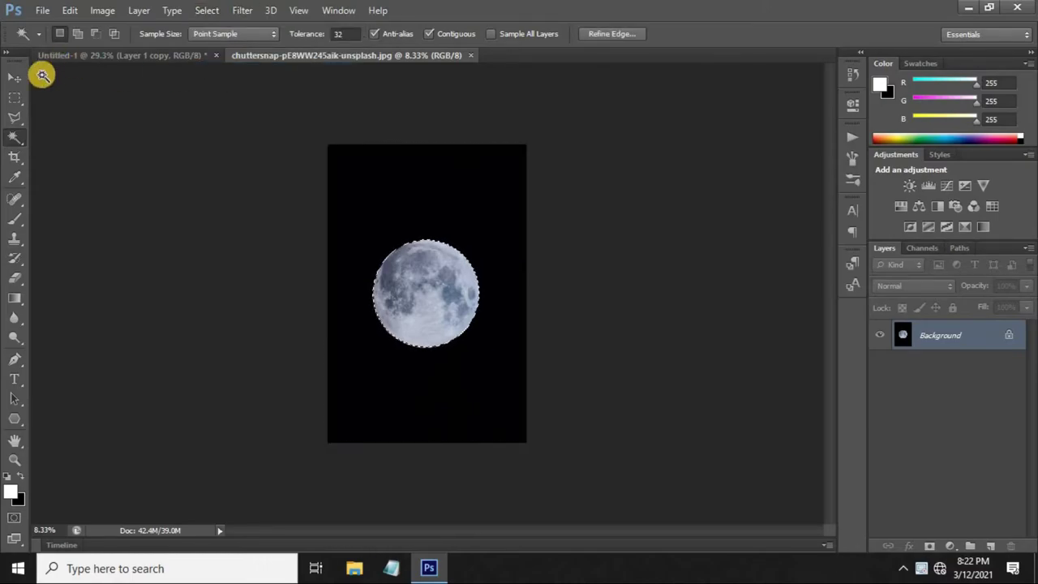
# Drag the moon into Untitled-1 and scale it to about 32%, placing it in the sky left of the rider.
pyautogui.press('v')
pyautogui.moveTo(308, 234)
pyautogui.mouseDown()
pyautogui.moveTo(150, 55)
pyautogui.moveTo(302, 154)
pyautogui.mouseUp()
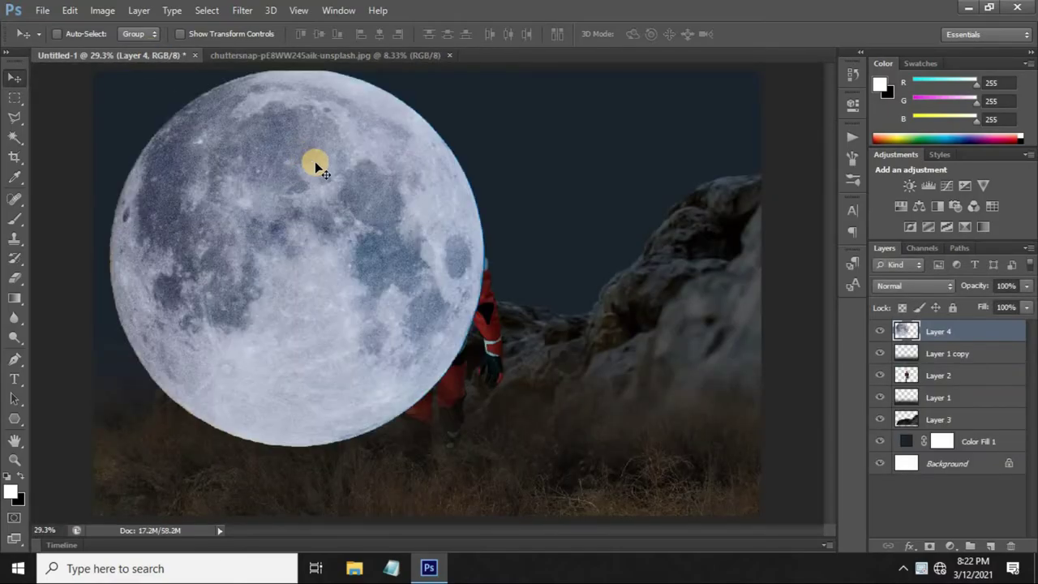
pyautogui.hotkey('ctrl', 't')
pyautogui.hotkey('ctrl', '-')
pyautogui.hotkey('ctrl', '-')
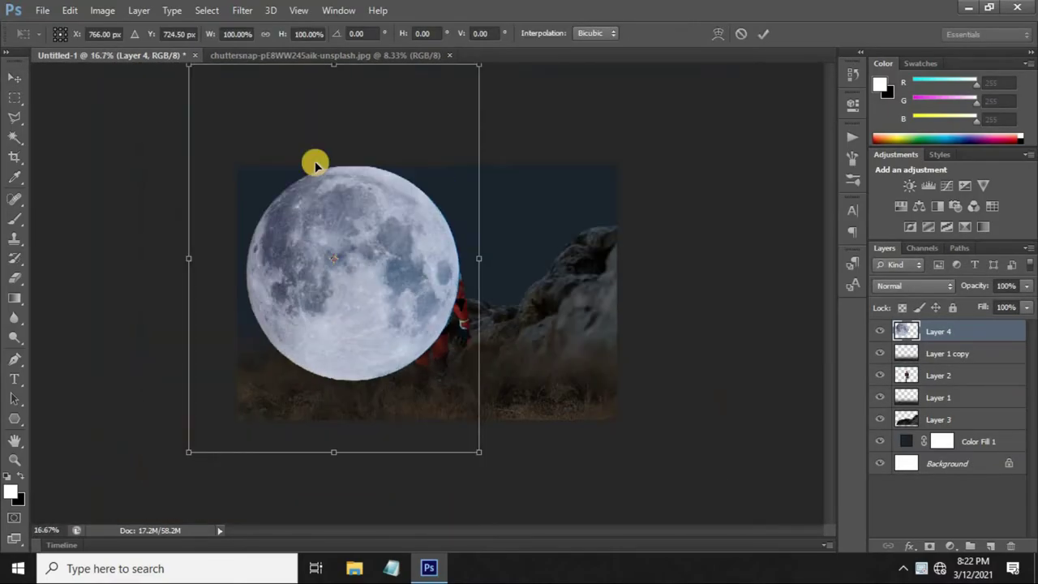
pyautogui.moveTo(479, 451); pyautogui.dragTo(387, 323)
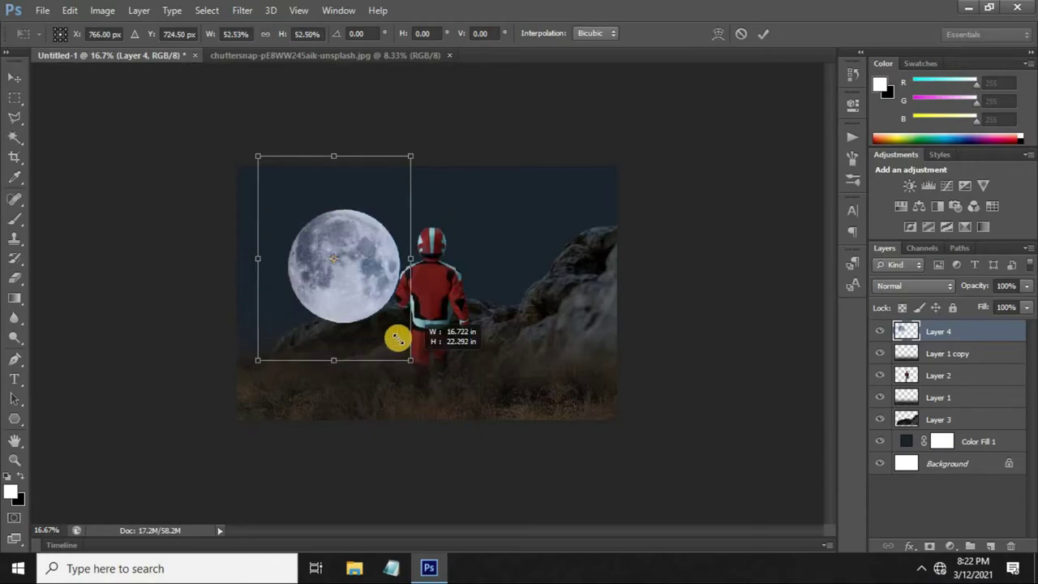
pyautogui.moveTo(369, 256); pyautogui.dragTo(387, 231)
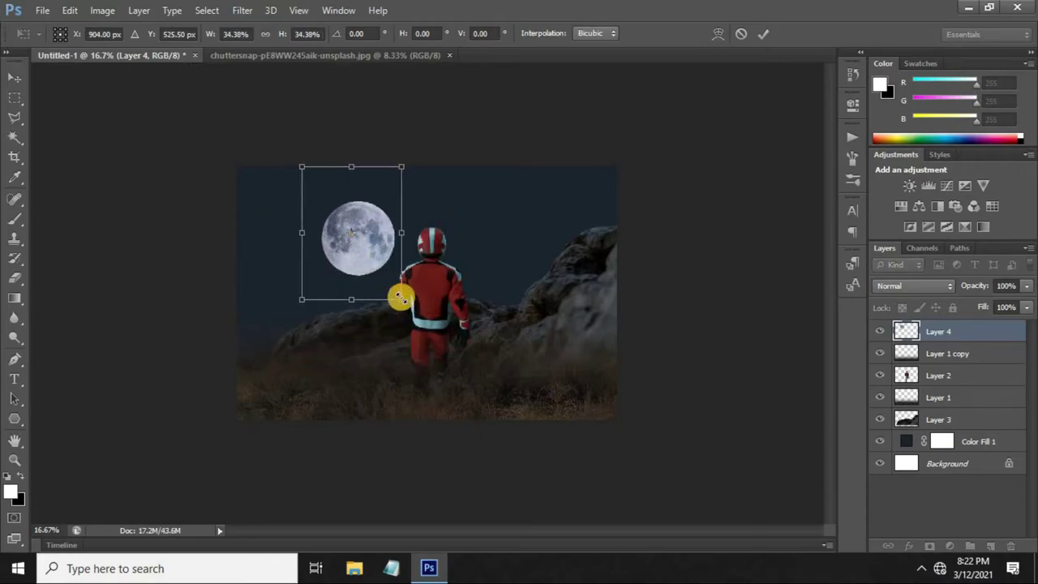
pyautogui.moveTo(401, 299); pyautogui.dragTo(395, 286)
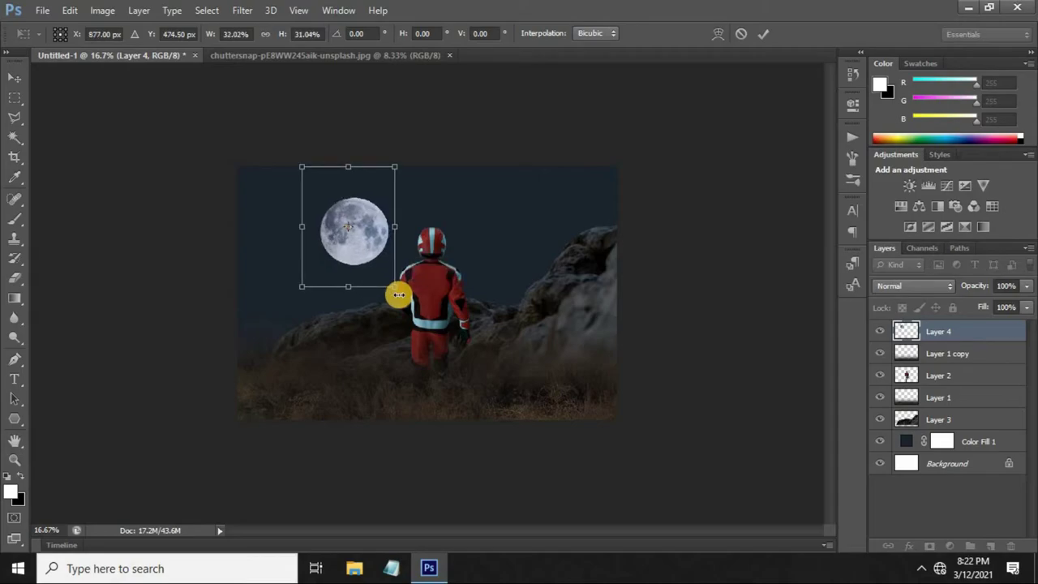
pyautogui.press('Return')
pyautogui.scroll(3, 400, 298)
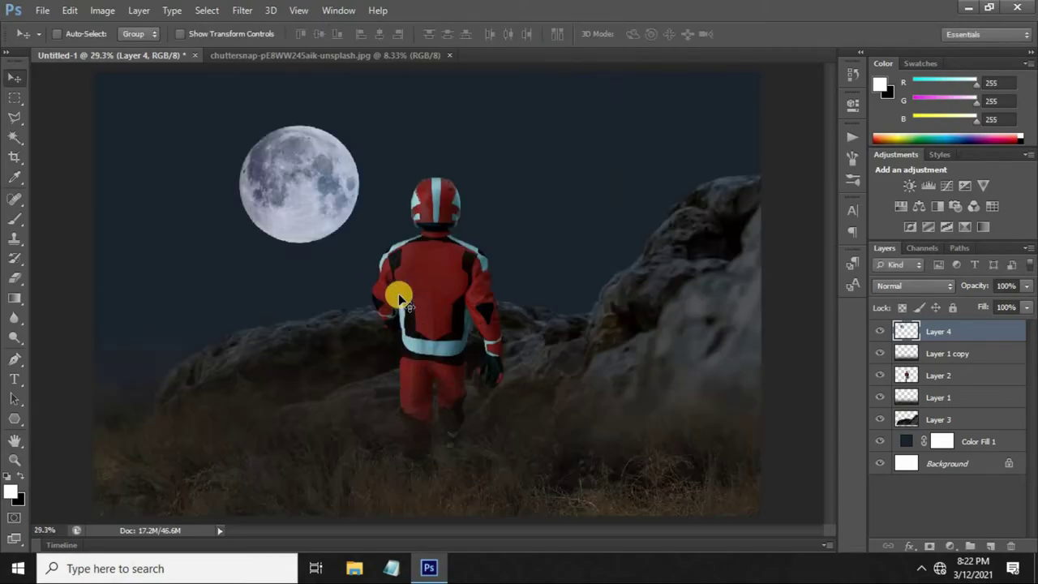
# Close the moon source and paint a soft white glow over the moon on a new Layer 5.
pyautogui.click(448, 56)
pyautogui.click(990, 545)
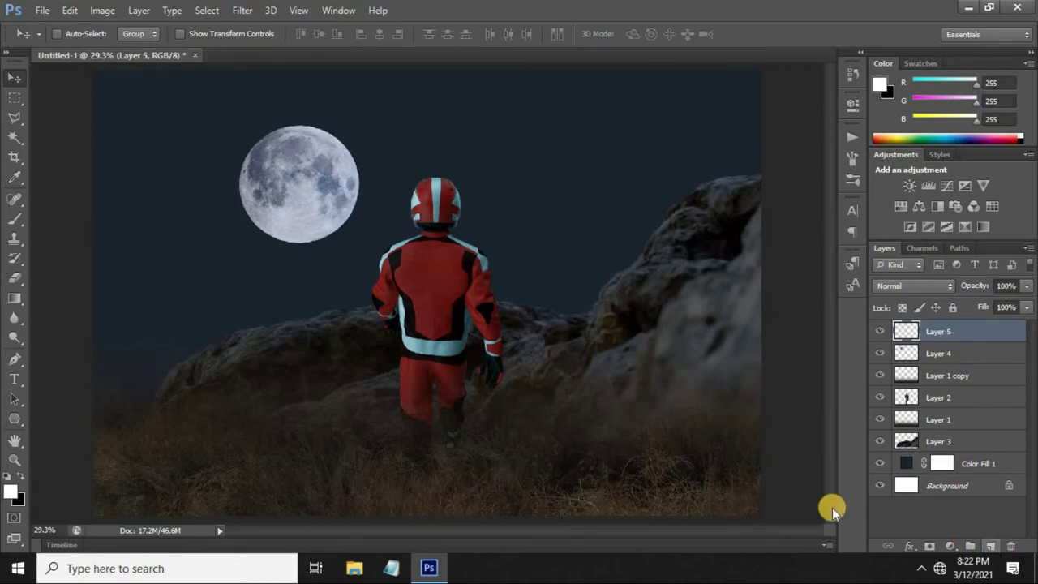
pyautogui.click(15, 219)
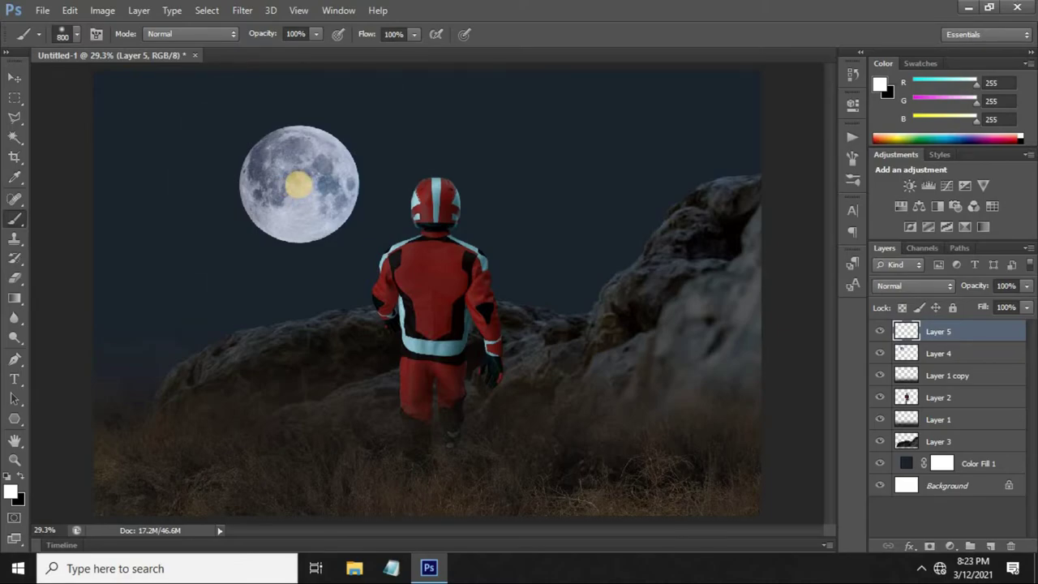
pyautogui.click(298, 185)
# Select the moon and glow layers together and move them up and to the right.
pyautogui.click(15, 77)
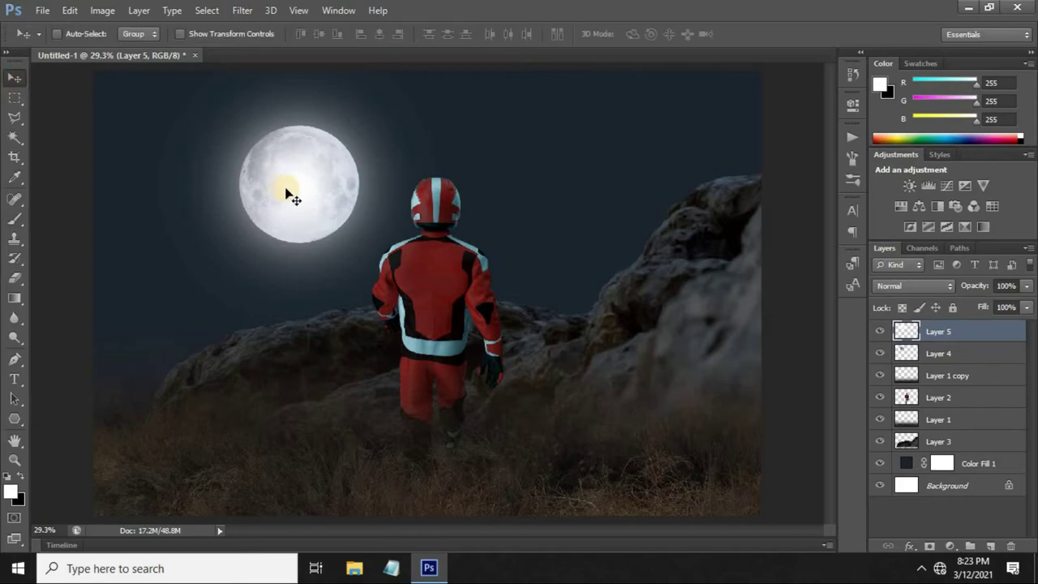
pyautogui.keyDown('ctrl'); pyautogui.click(933, 354); pyautogui.keyUp('ctrl')
pyautogui.moveTo(316, 183)
pyautogui.mouseDown()
pyautogui.moveTo(343, 171)
pyautogui.moveTo(347, 180)
pyautogui.mouseUp()
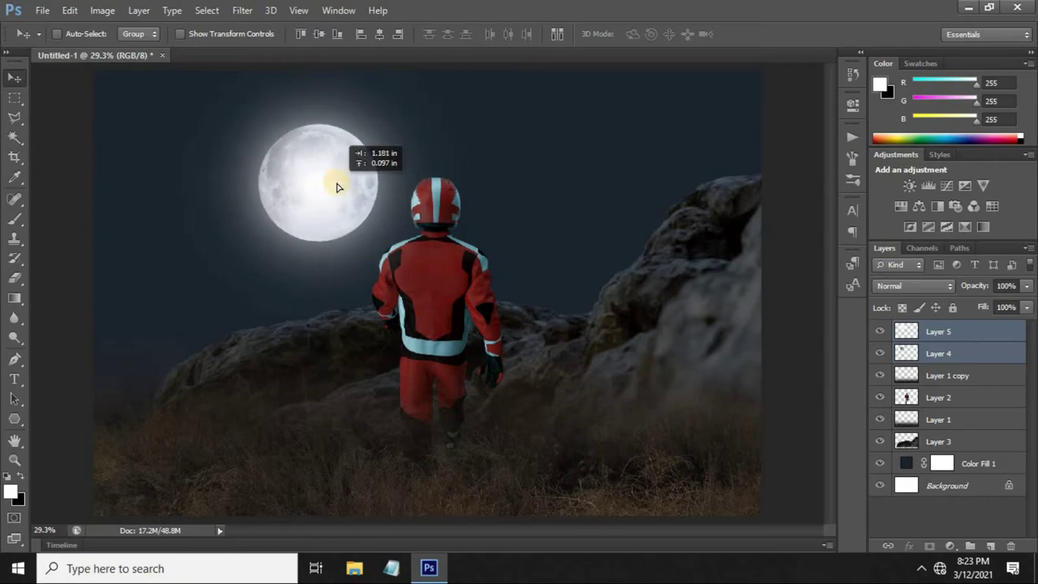
pyautogui.click(42, 11)
# Open the yellow dirt bike image and drag it into the composite as Layer 6.
pyautogui.click(49, 39)
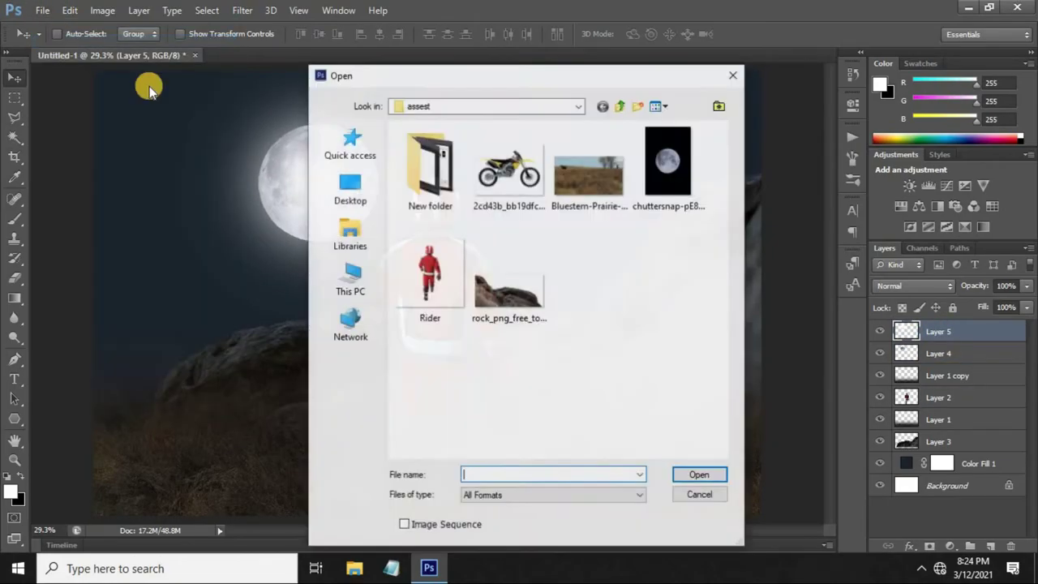
pyautogui.click(510, 166)
pyautogui.click(702, 477)
pyautogui.moveTo(390, 267)
pyautogui.mouseDown()
pyautogui.moveTo(253, 166)
pyautogui.moveTo(432, 301)
pyautogui.mouseUp()
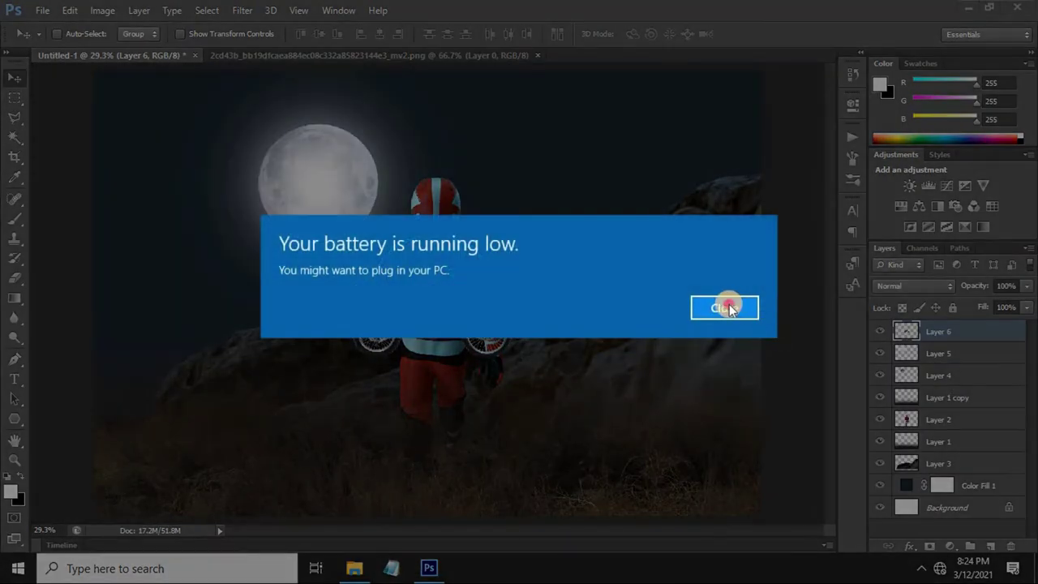
pyautogui.click(724, 307)
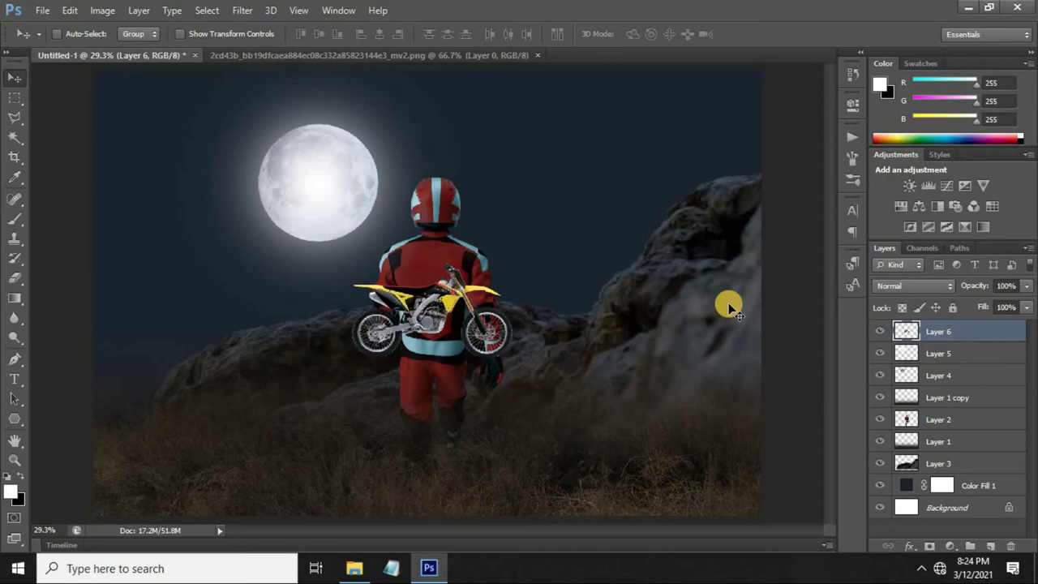
# Enlarge the bike to about twice its size and lower it onto the grass.
pyautogui.hotkey('ctrl', 't')
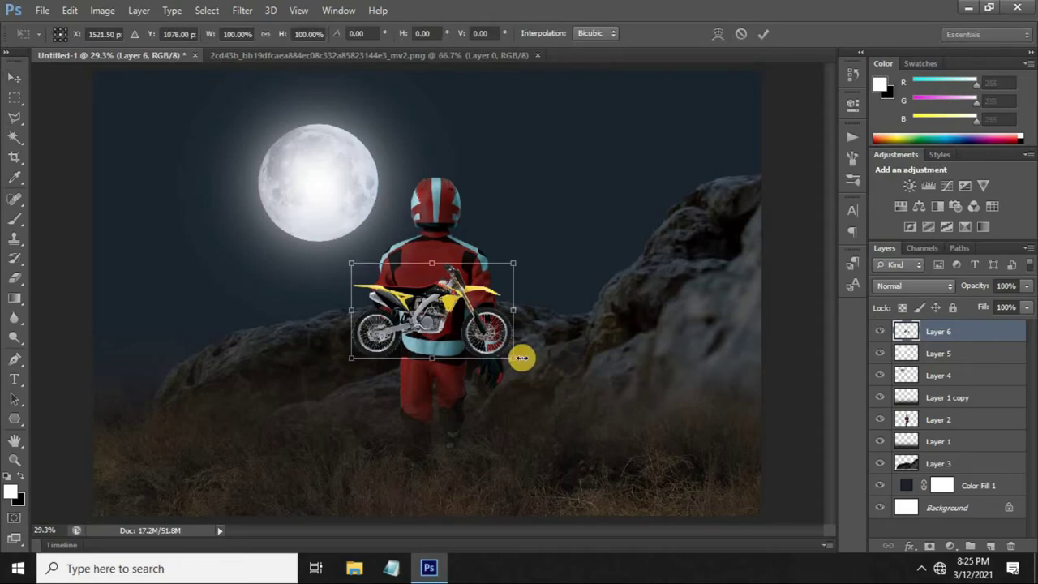
pyautogui.moveTo(513, 358); pyautogui.dragTo(587, 427)
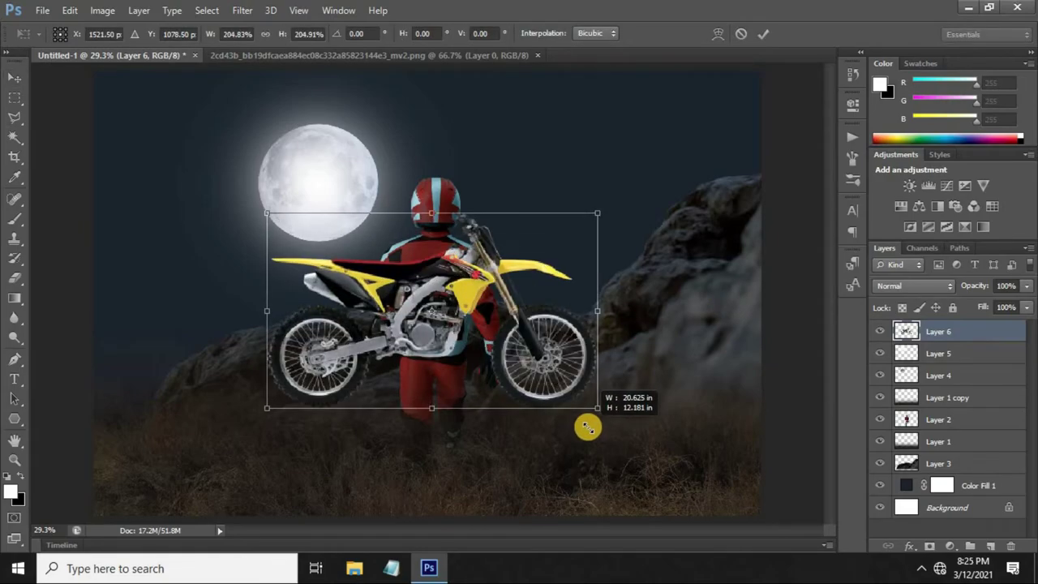
pyautogui.click(763, 33)
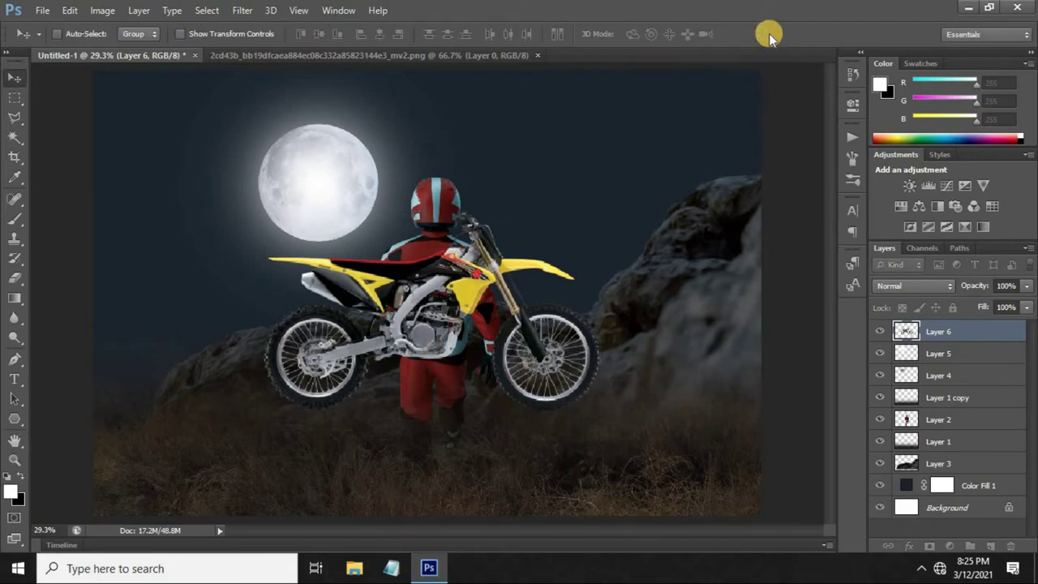
pyautogui.moveTo(466, 293); pyautogui.dragTo(454, 358)
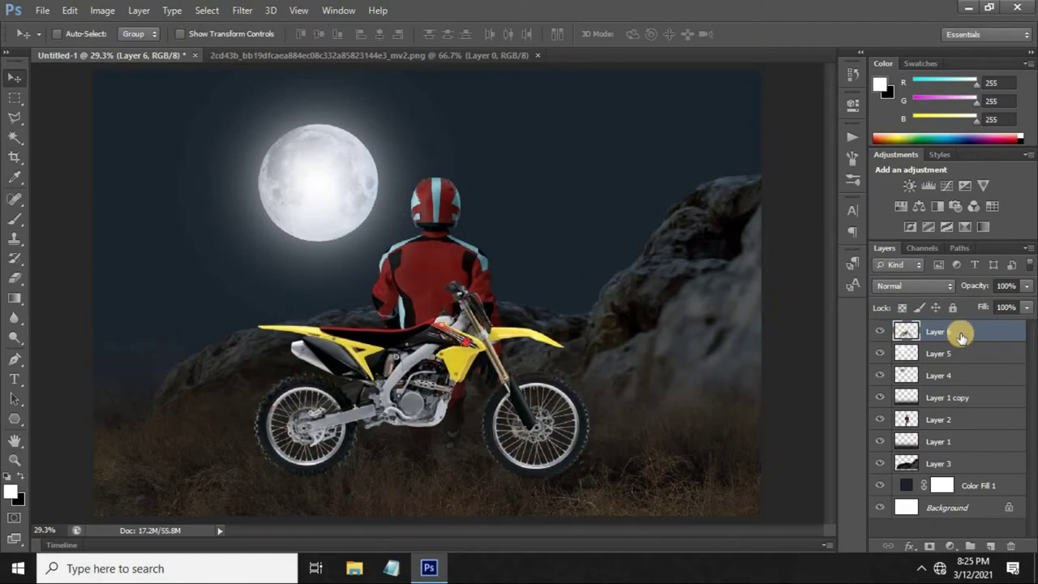
# Reorder the bike layer relative to the rider, settle it in the grass, and nudge it slightly right and up.
pyautogui.moveTo(957, 330); pyautogui.dragTo(964, 423)
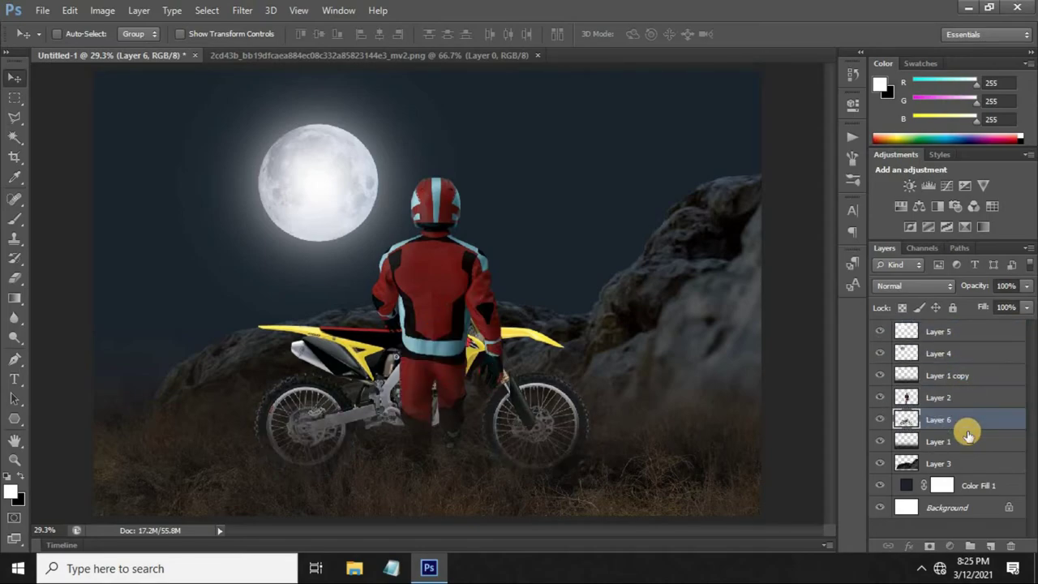
pyautogui.moveTo(963, 422); pyautogui.dragTo(963, 398)
pyautogui.moveTo(453, 390); pyautogui.dragTo(421, 401)
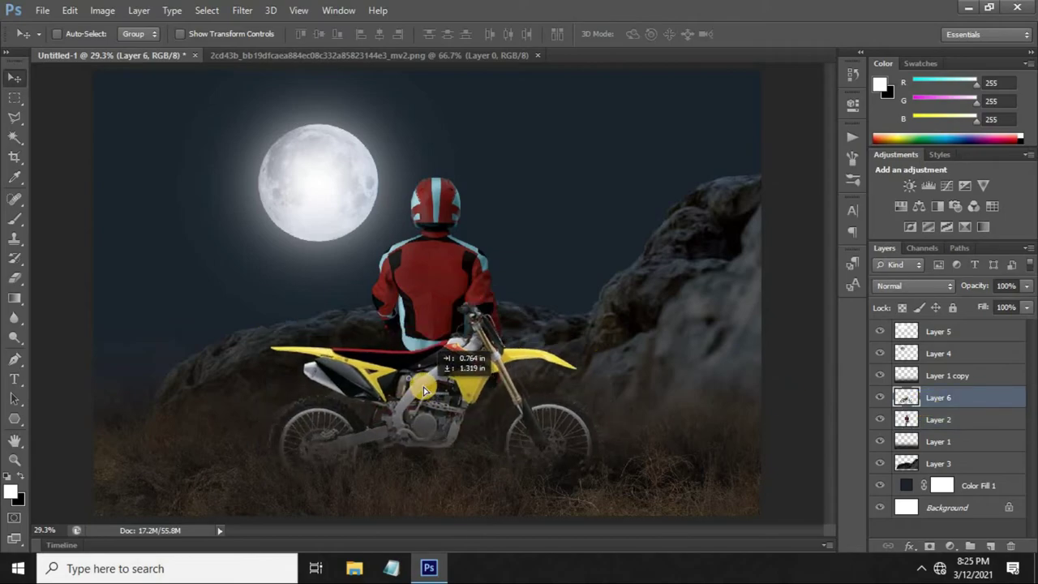
pyautogui.hotkey('shift', 'Up')
pyautogui.hotkey('shift', 'Up')
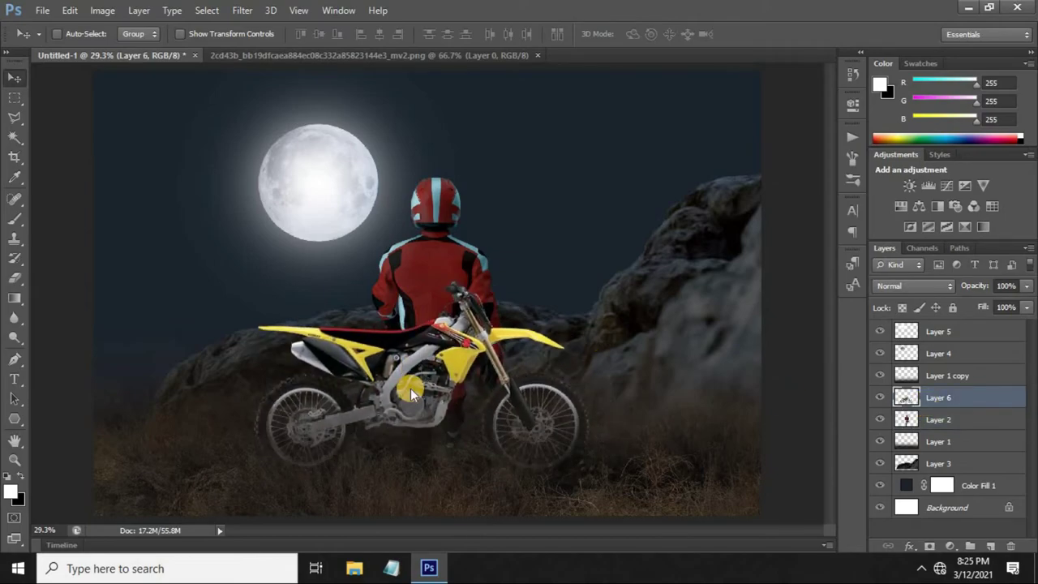
pyautogui.hotkey('shift', 'Right')
pyautogui.hotkey('shift', 'Right')
pyautogui.hotkey('shift', 'Up')
pyautogui.hotkey('shift', 'Right')
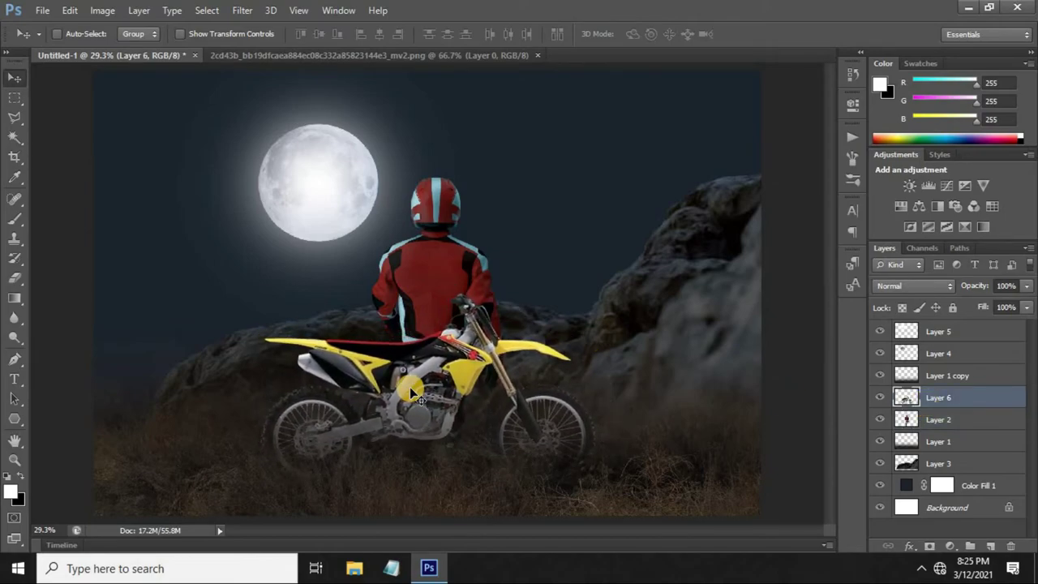
# Darken the bike's midtones and shadows with a Levels adjustment.
pyautogui.click(102, 9)
pyautogui.click(296, 63)
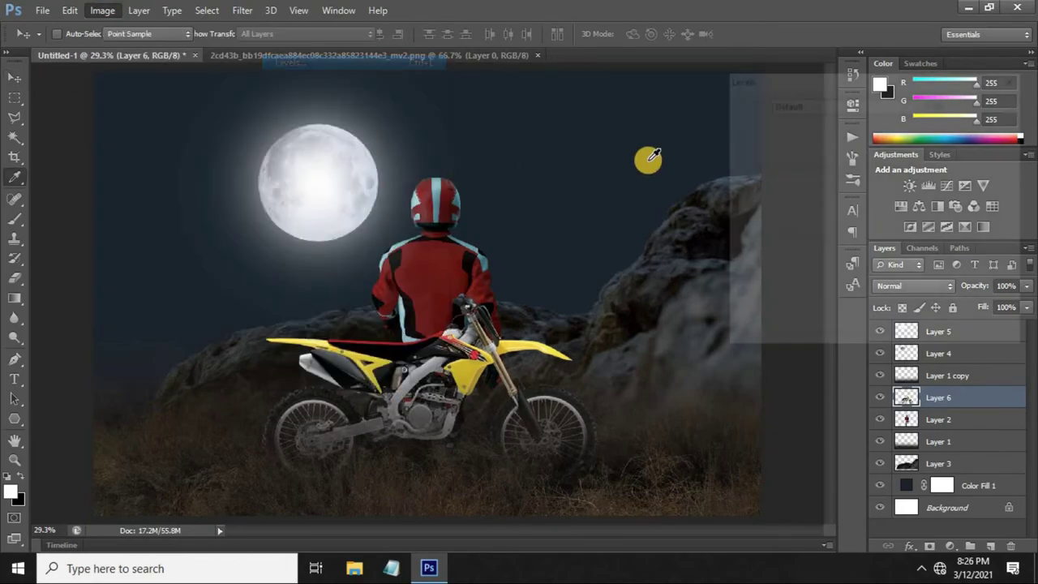
pyautogui.moveTo(851, 249); pyautogui.dragTo(854, 248)
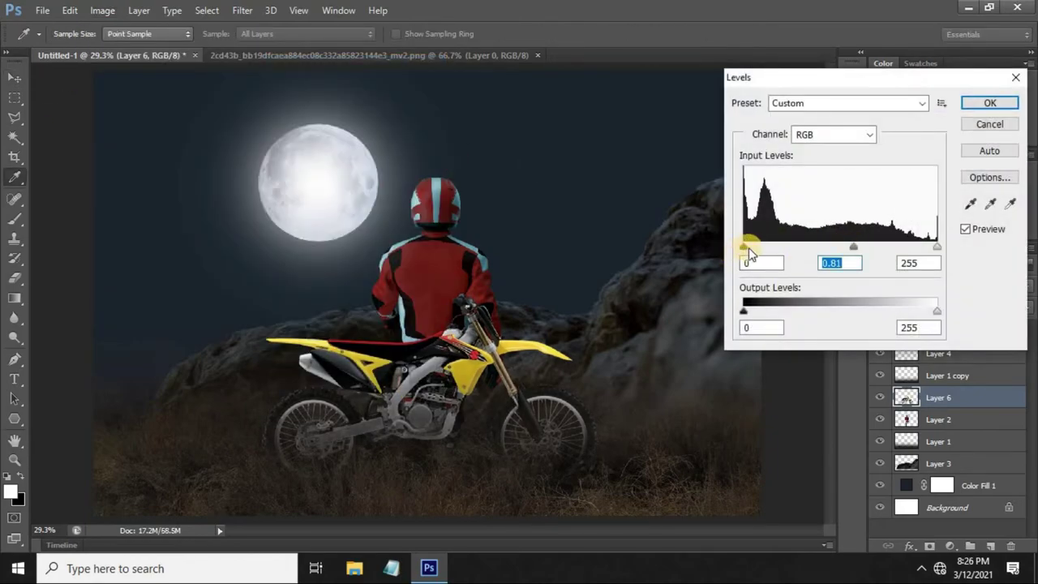
pyautogui.moveTo(756, 253); pyautogui.dragTo(759, 253)
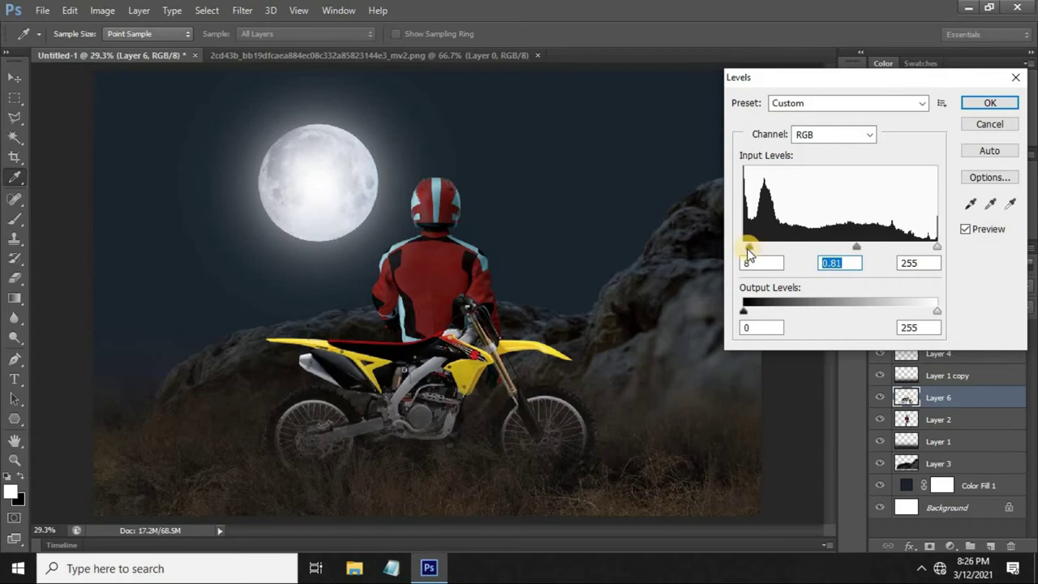
pyautogui.click(990, 103)
# Apply Match Color to the bike with luminance 68, intensity 80 and fade 60.
pyautogui.click(91, 12)
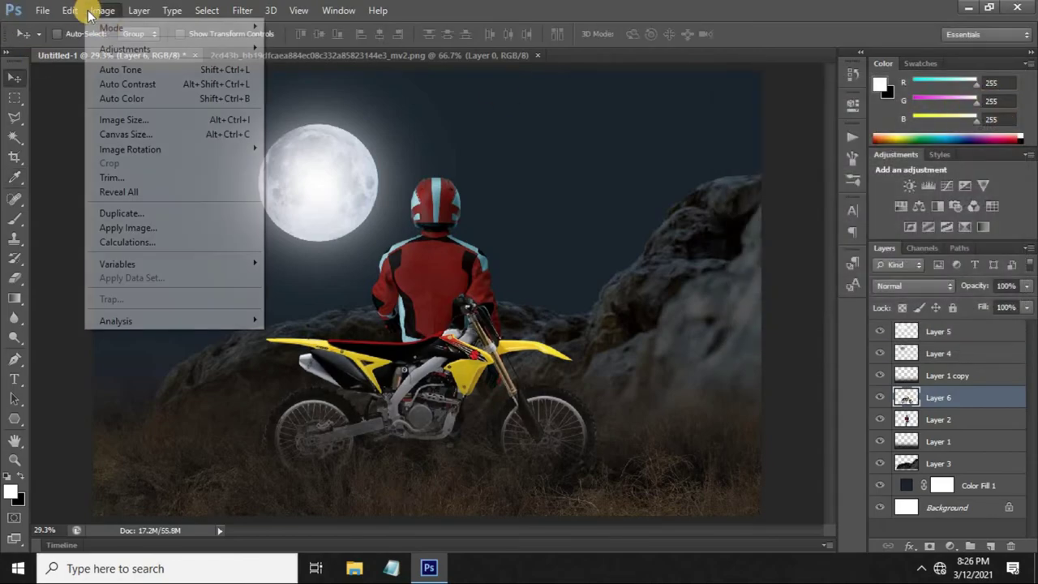
pyautogui.moveTo(125, 48)
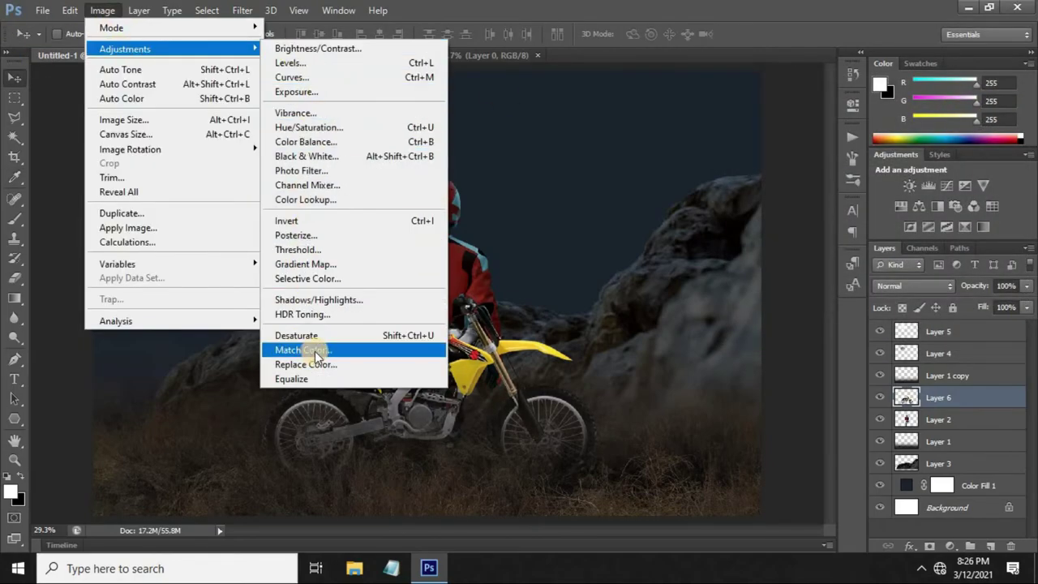
pyautogui.click(316, 357)
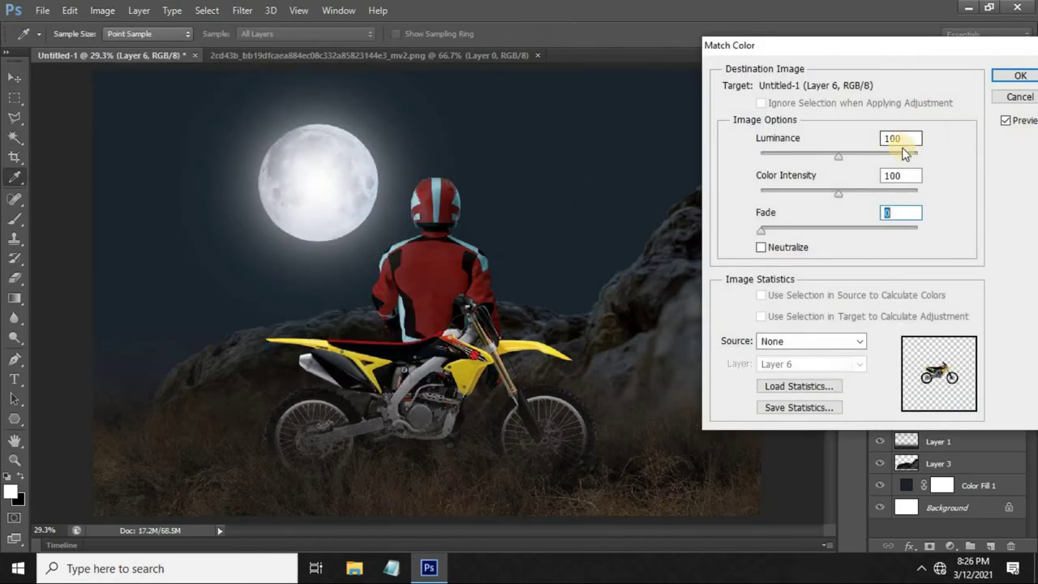
pyautogui.write('68')
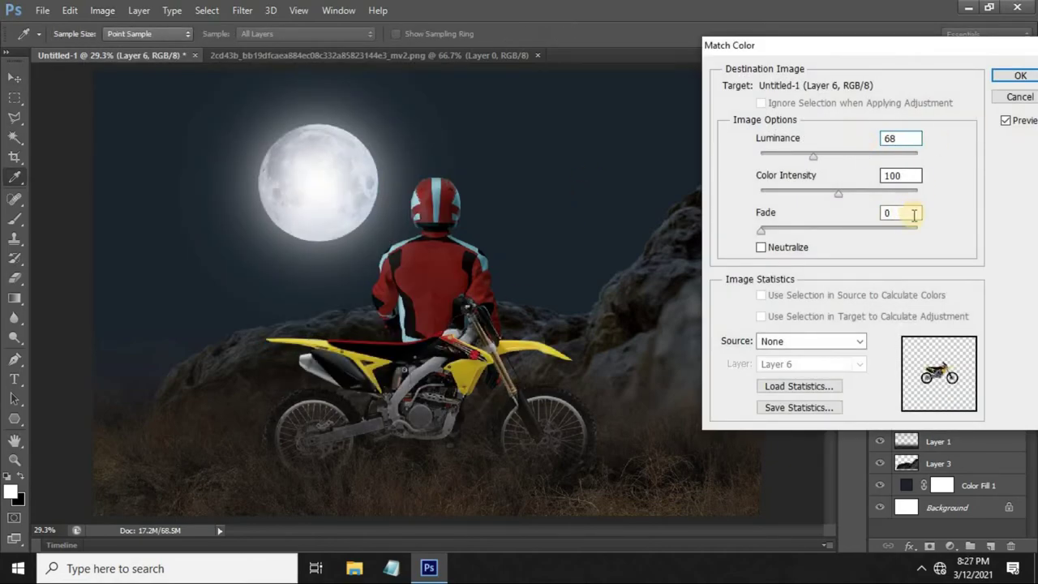
pyautogui.click(883, 177)
pyautogui.write('80')
pyautogui.click(889, 218)
pyautogui.write('60')
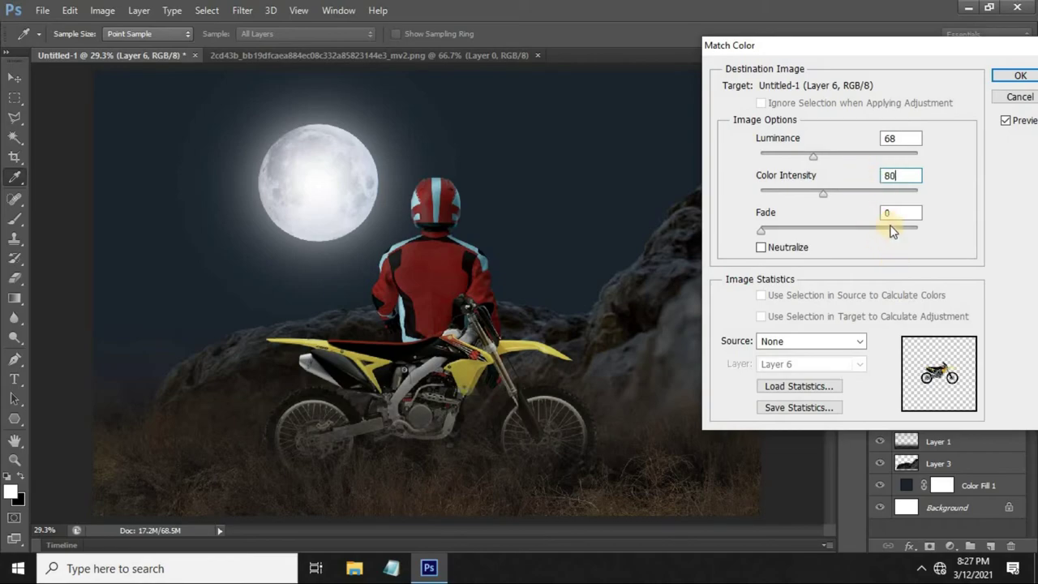
pyautogui.click(790, 252)
pyautogui.click(788, 253)
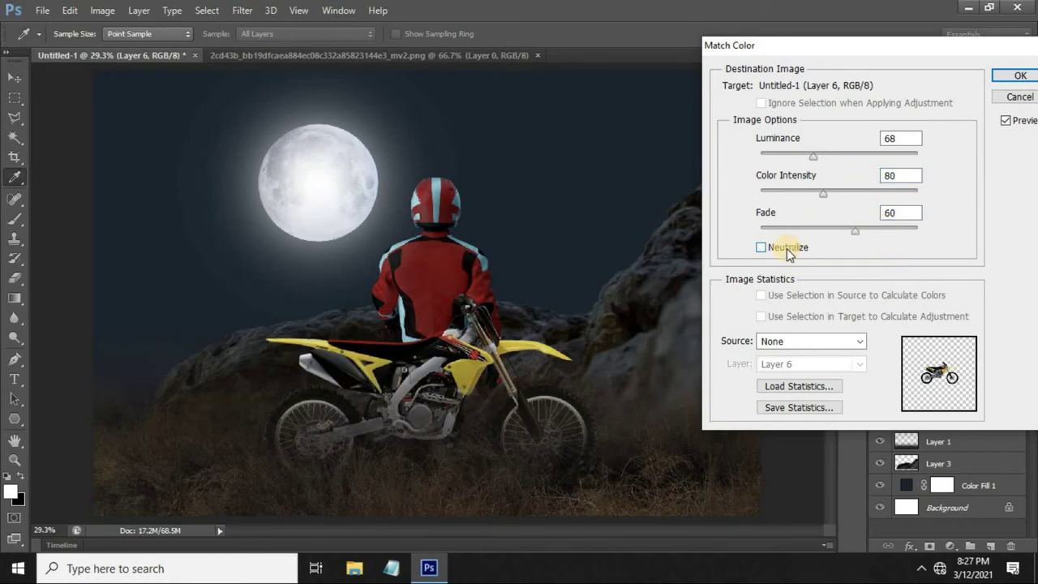
pyautogui.click(1031, 76)
pyautogui.press('v')
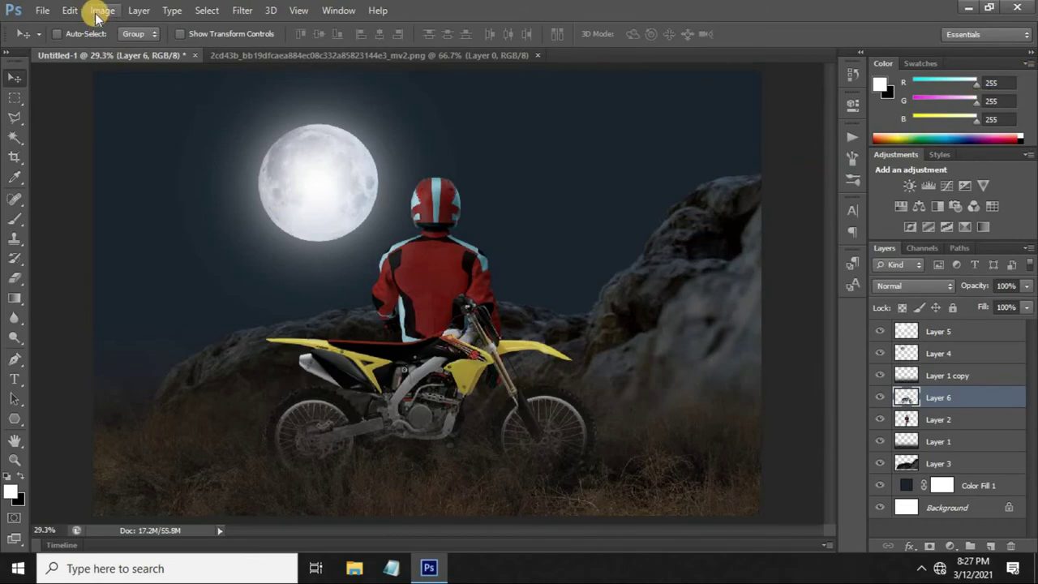
# Set the bike's brightness to -77 and contrast to 35.
pyautogui.click(101, 10)
pyautogui.moveTo(130, 77)
pyautogui.click(309, 44)
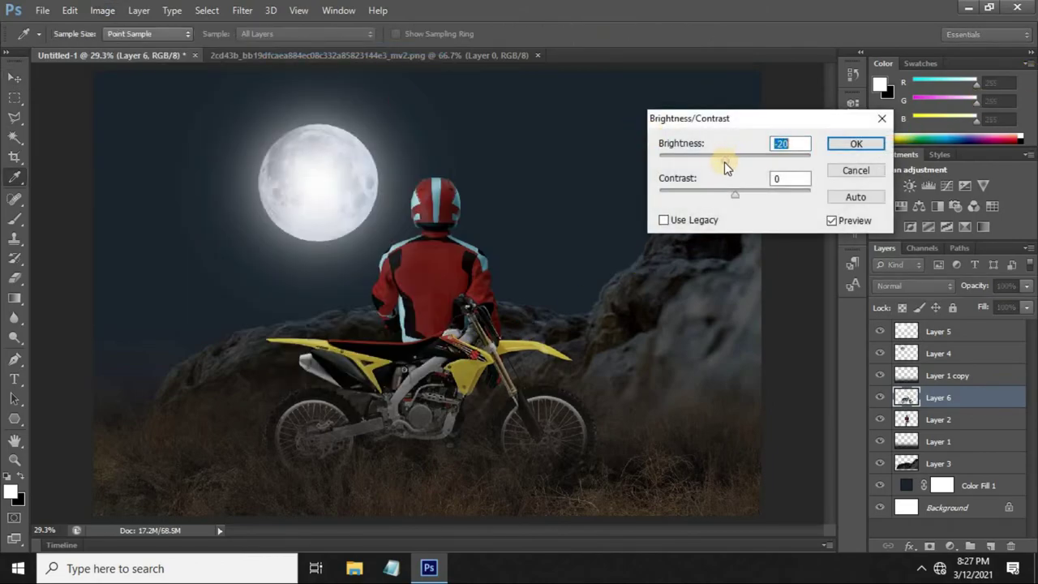
pyautogui.moveTo(724, 161); pyautogui.dragTo(695, 157)
pyautogui.moveTo(736, 197); pyautogui.dragTo(759, 195)
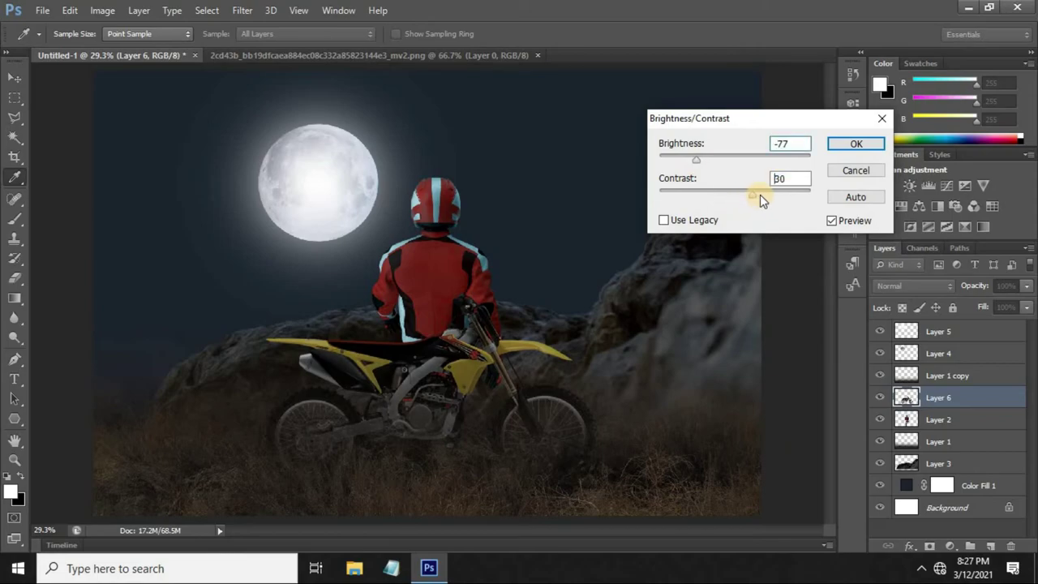
pyautogui.click(855, 143)
pyautogui.press('v')
pyautogui.click(933, 335)
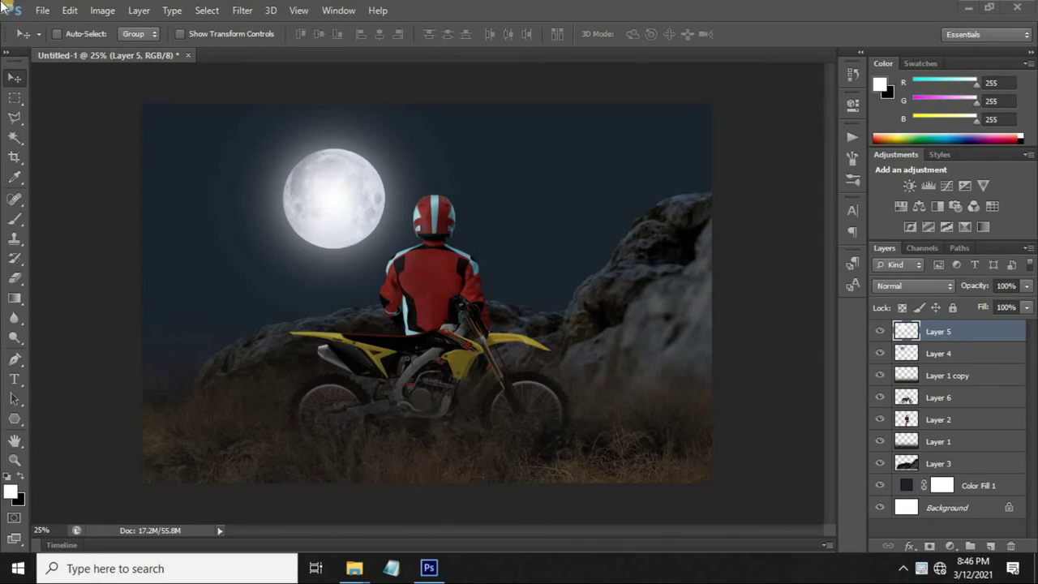
# Open the smoke image and drag it into the Untitled-1 composite as Layer 7.
pyautogui.click(42, 9)
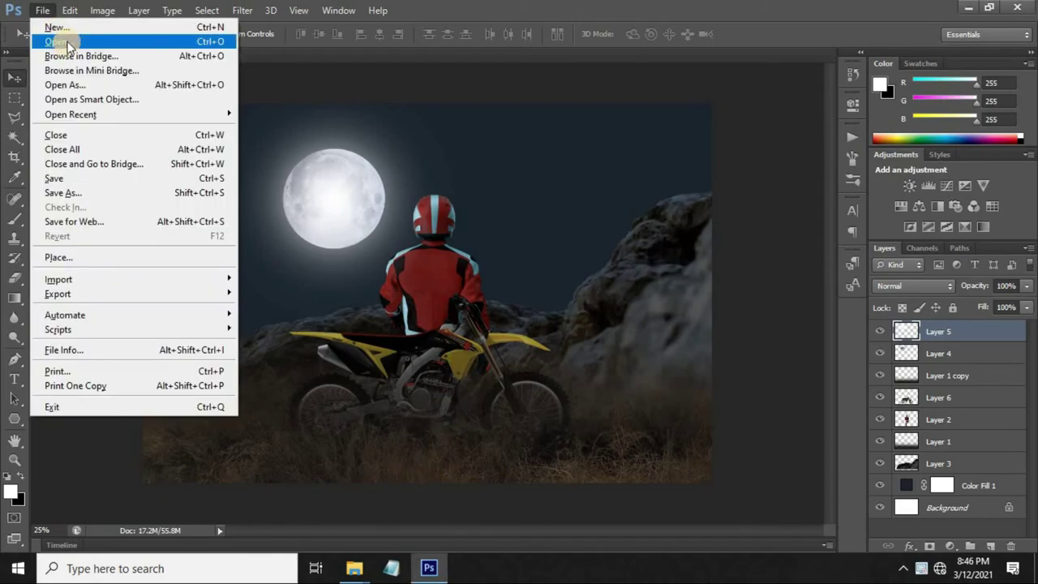
pyautogui.click(49, 38)
pyautogui.click(584, 275)
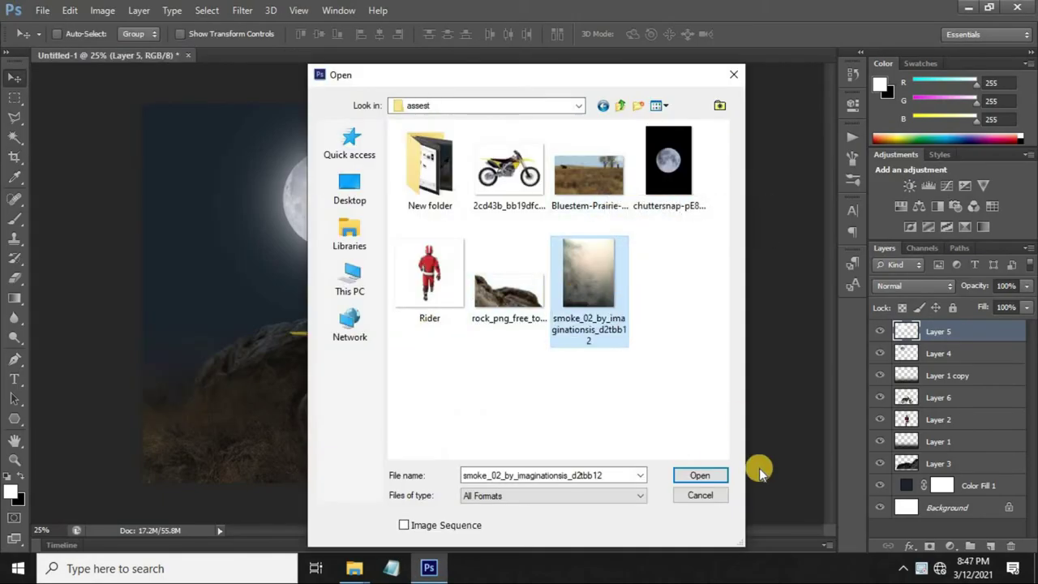
pyautogui.click(708, 477)
pyautogui.moveTo(548, 249)
pyautogui.mouseDown()
pyautogui.moveTo(334, 218)
pyautogui.moveTo(615, 217)
pyautogui.moveTo(638, 229)
pyautogui.mouseUp()
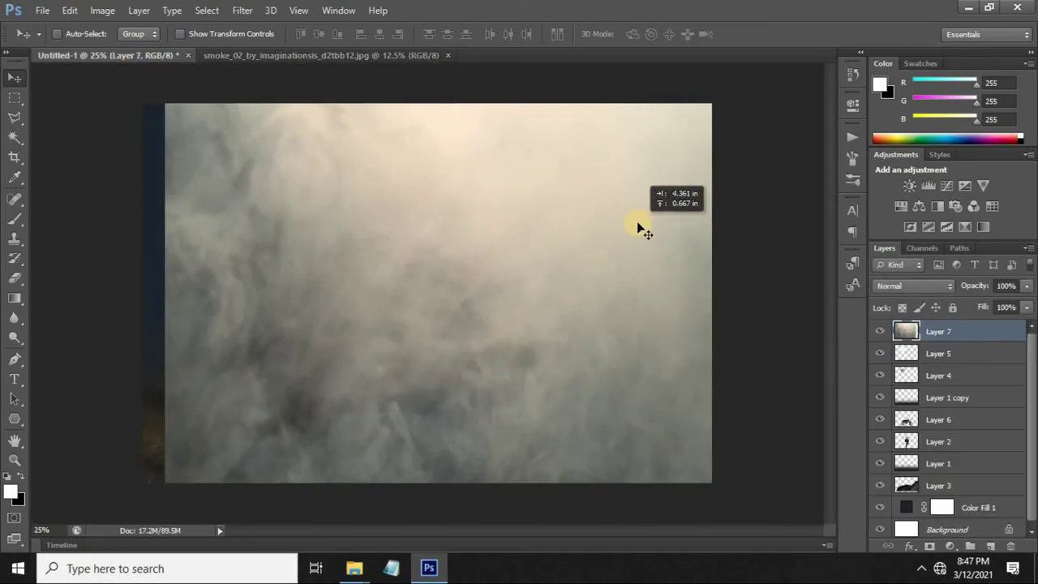
# Rotate the smoke layer 90° clockwise and scale it to about 80% over the canvas.
pyautogui.hotkey('ctrl', 't')
pyautogui.hotkey('ctrl', '-')
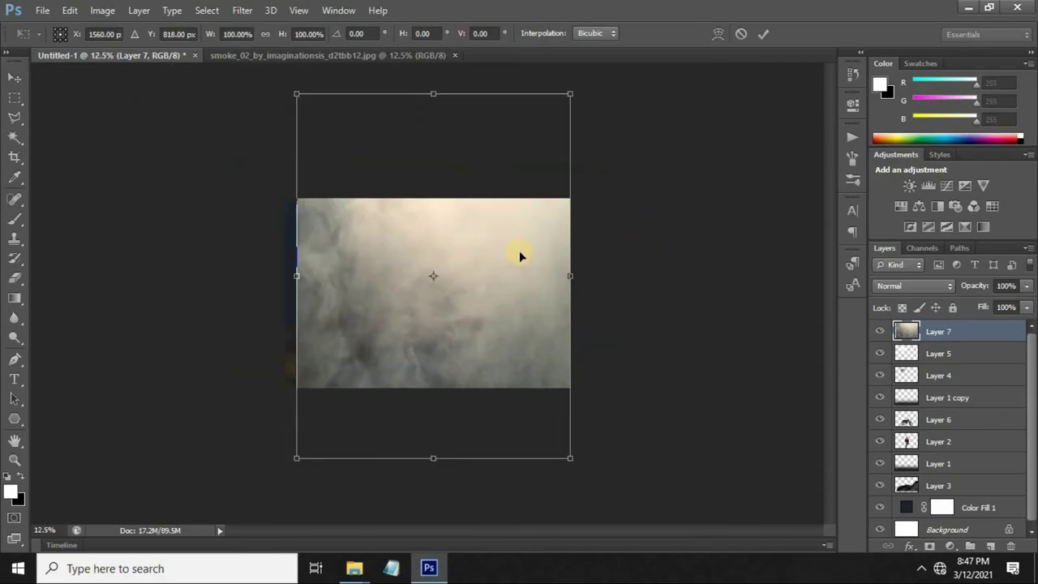
pyautogui.rightClick(520, 256)
pyautogui.click(596, 438)
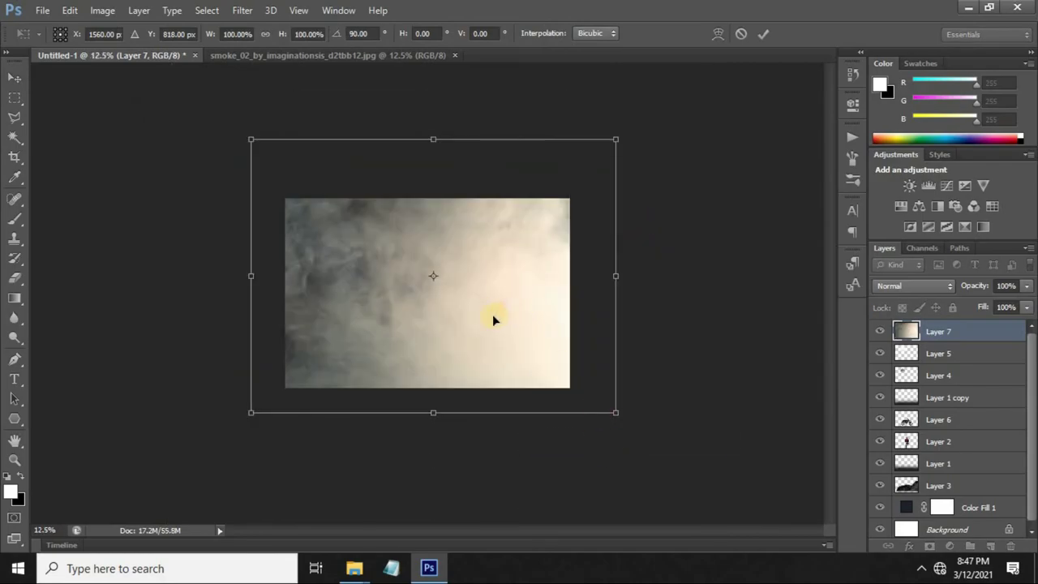
pyautogui.moveTo(493, 319); pyautogui.dragTo(515, 310)
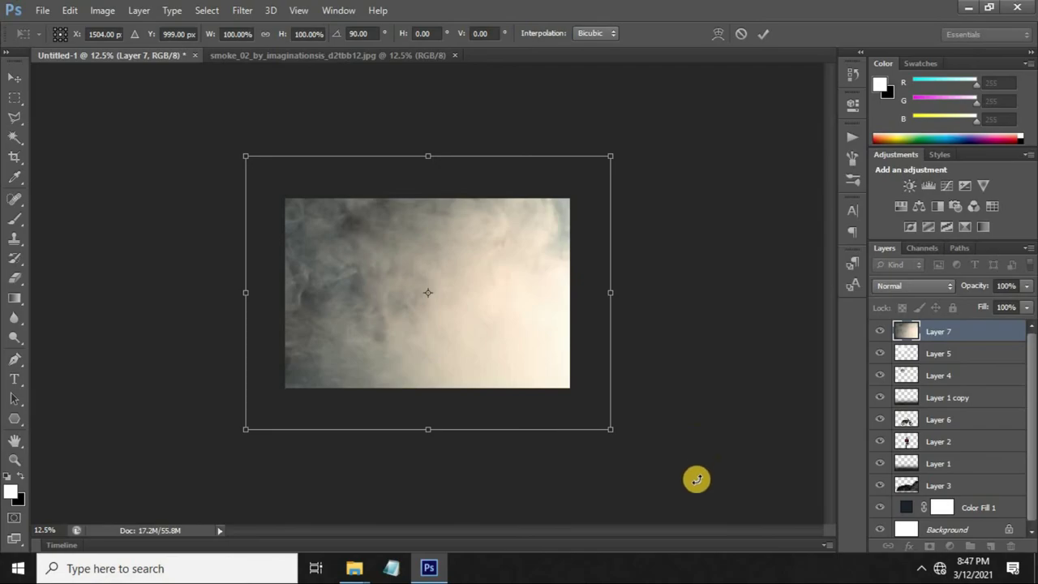
pyautogui.moveTo(611, 428); pyautogui.dragTo(580, 397)
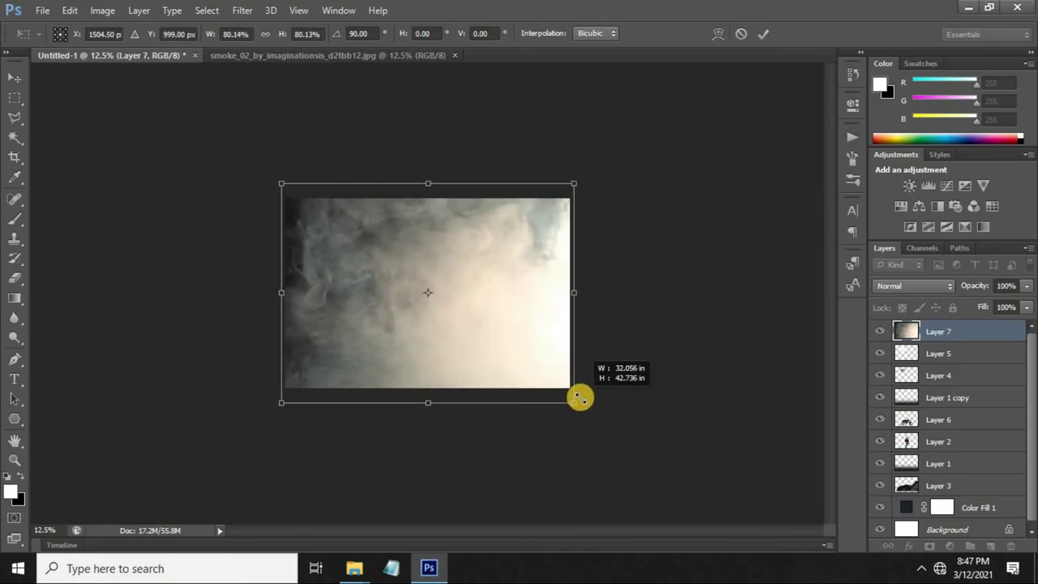
pyautogui.press('Return')
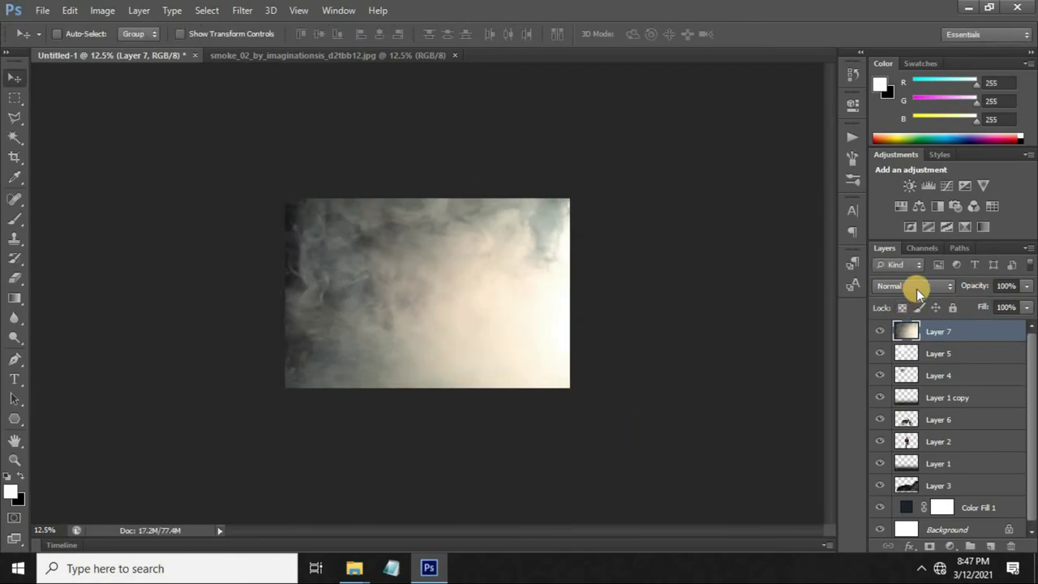
pyautogui.click(918, 286)
# Set the smoke layer to Multiply at 85% opacity and close the separate smoke document.
pyautogui.click(882, 56)
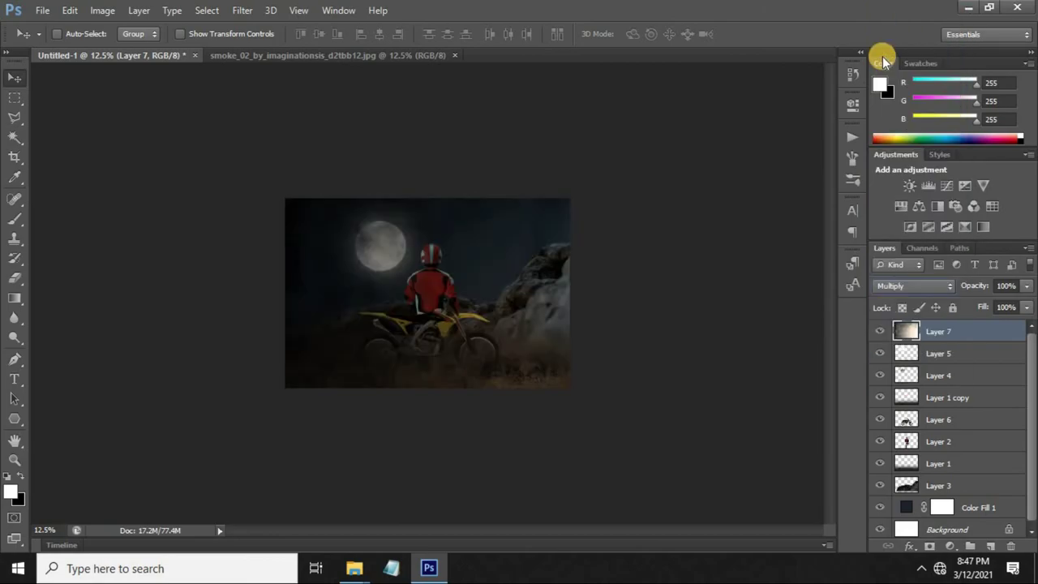
pyautogui.hotkey('ctrl', '-')
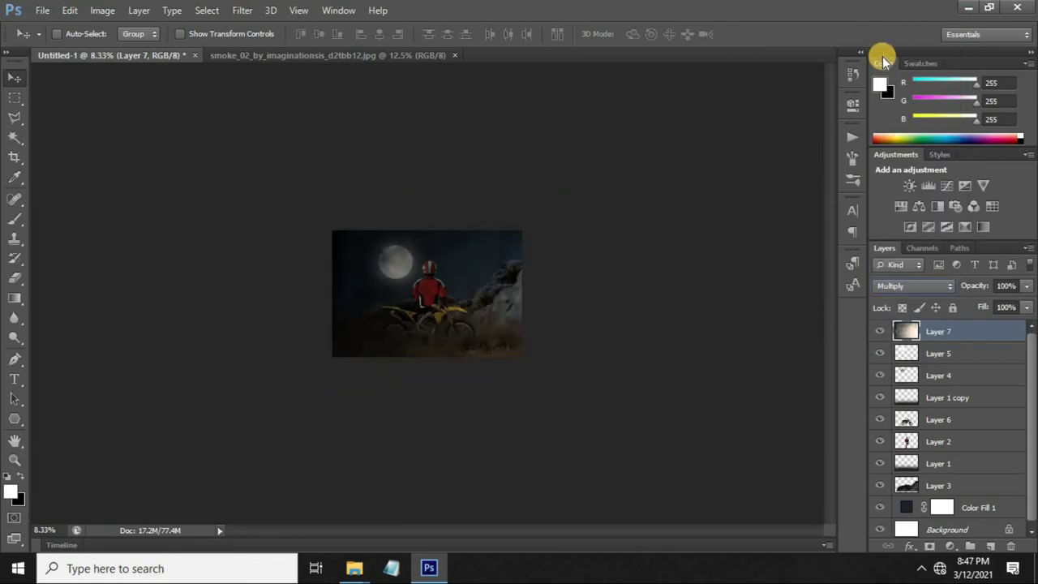
pyautogui.hotkey('ctrl', '+')
pyautogui.hotkey('ctrl', '+')
pyautogui.hotkey('ctrl', '+')
pyautogui.hotkey('ctrl', '+')
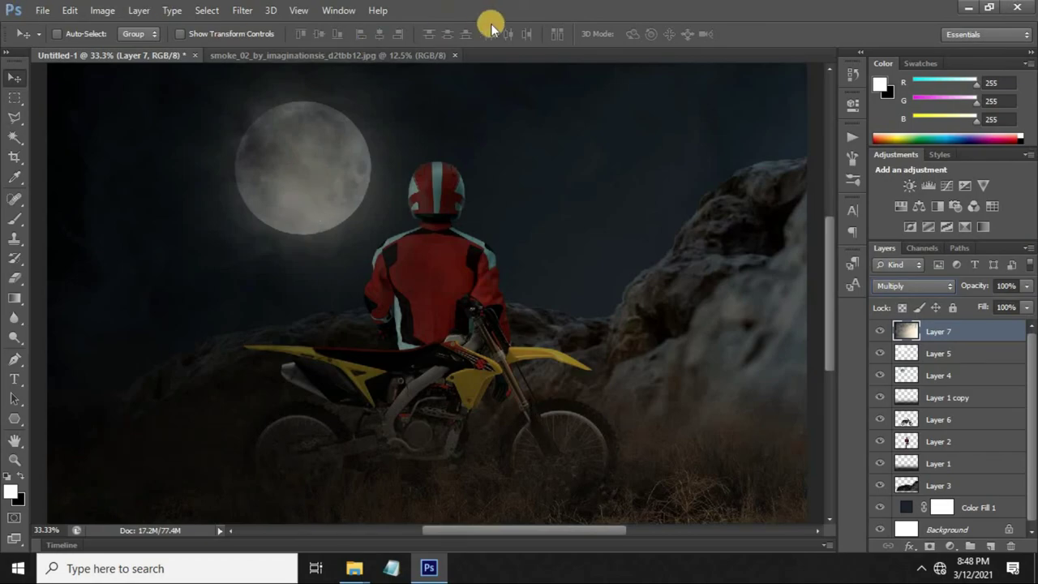
pyautogui.click(454, 55)
pyautogui.click(1027, 287)
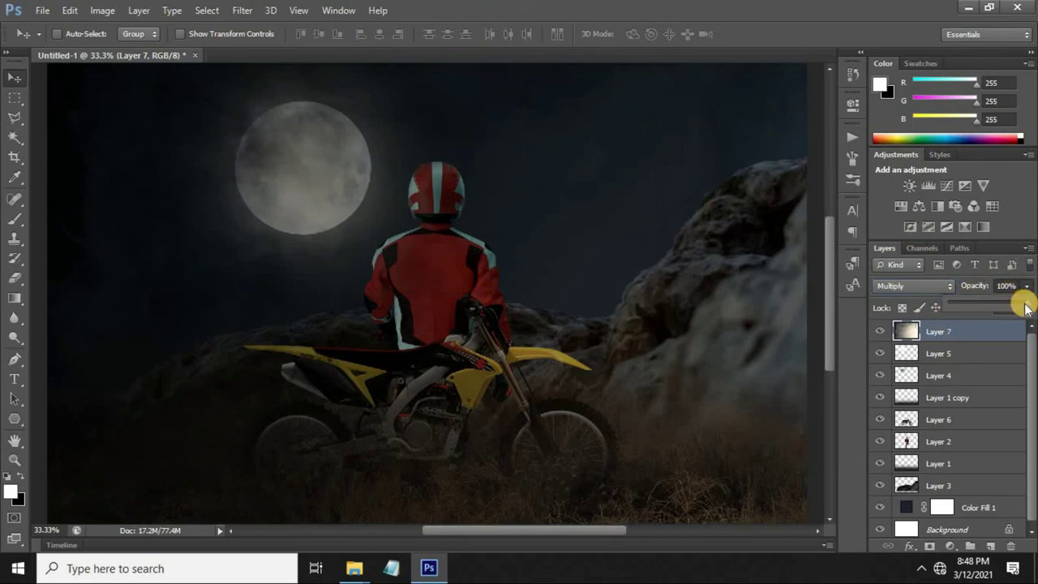
pyautogui.moveTo(1022, 306); pyautogui.dragTo(1016, 307)
pyautogui.click(718, 271)
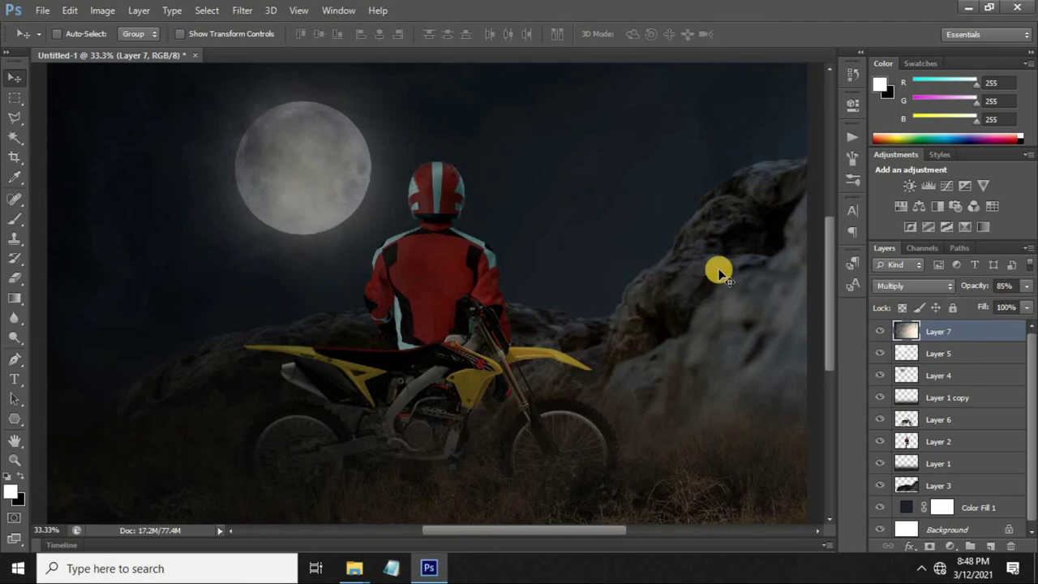
# Duplicate the moon-glow Layer 5 as Layer 5 copy to brighten the glow.
pyautogui.scroll(-1, 717, 271)
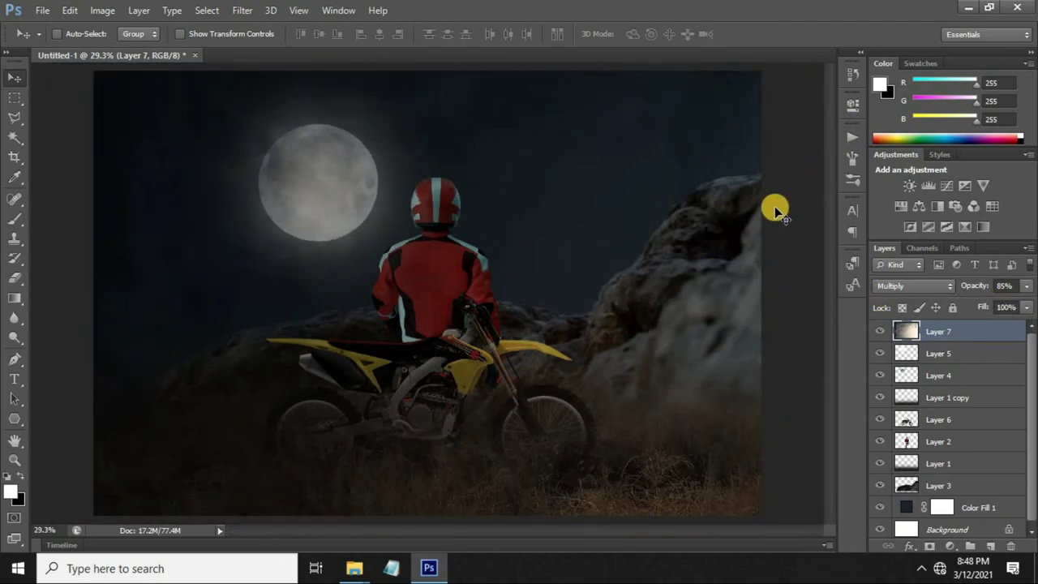
pyautogui.click(941, 355)
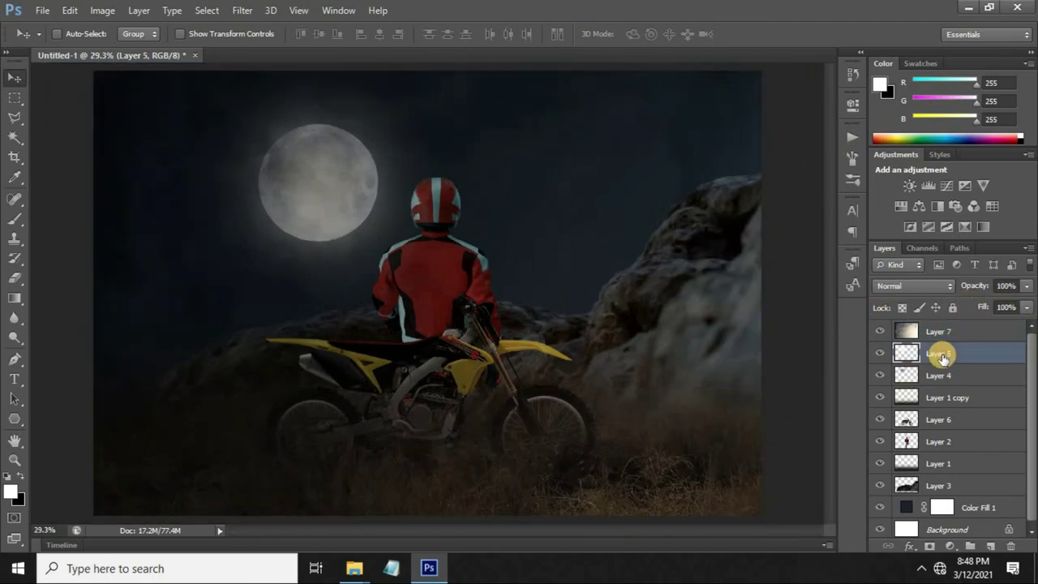
pyautogui.hotkey('ctrl', 'j')
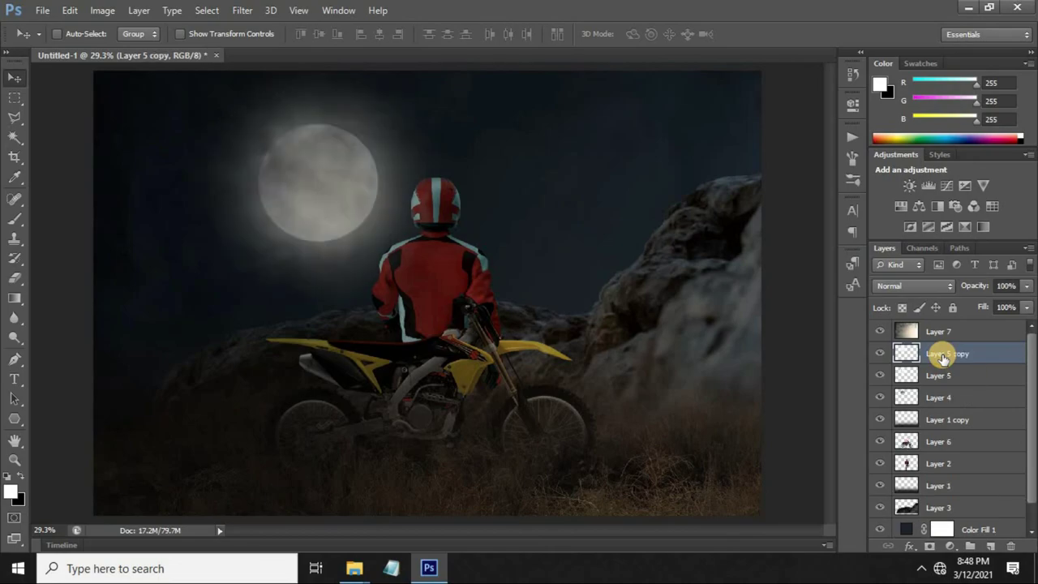